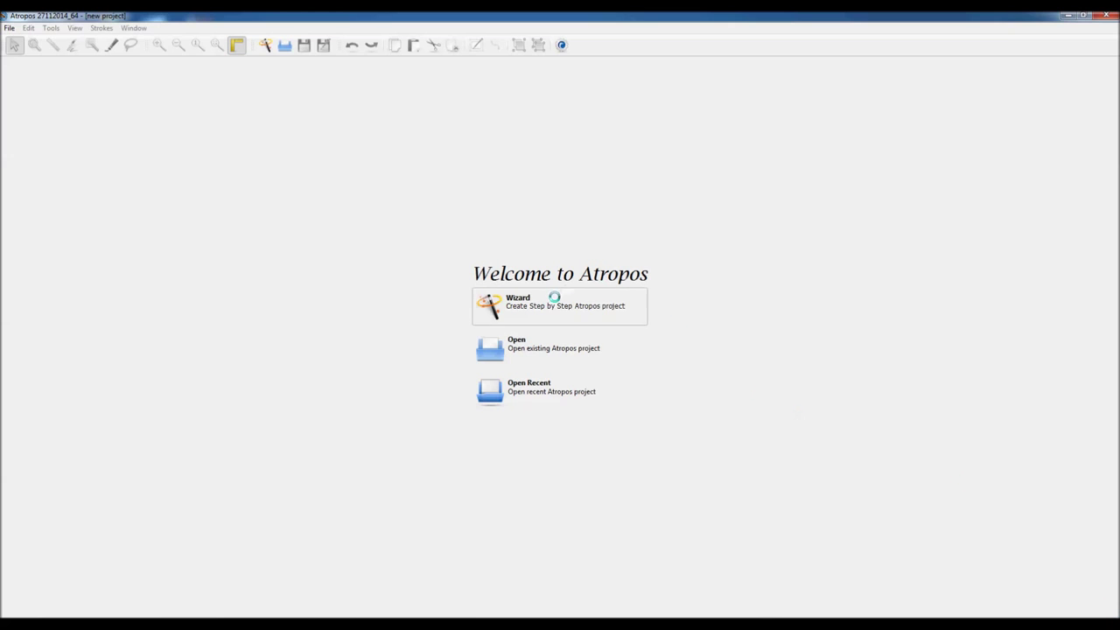
Step: Create a new project from the roses photo at 100 mm width (100×100 mm, 550 dpi)
left_click(555, 295)
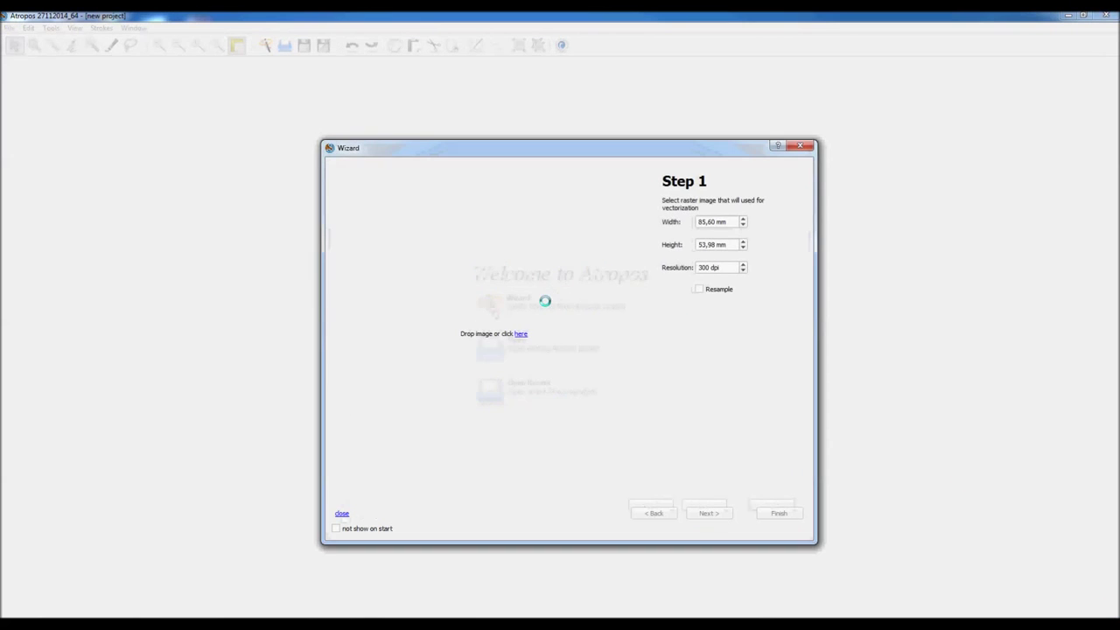
left_click(518, 335)
left_click(430, 394)
double_click(585, 245)
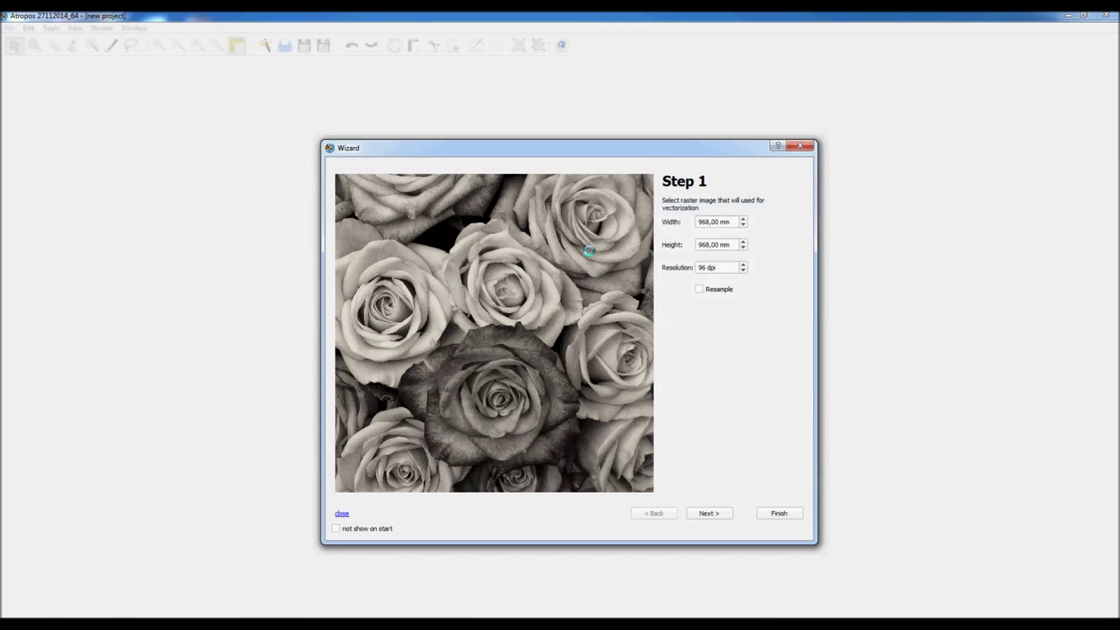
type("1")
double_click(701, 267)
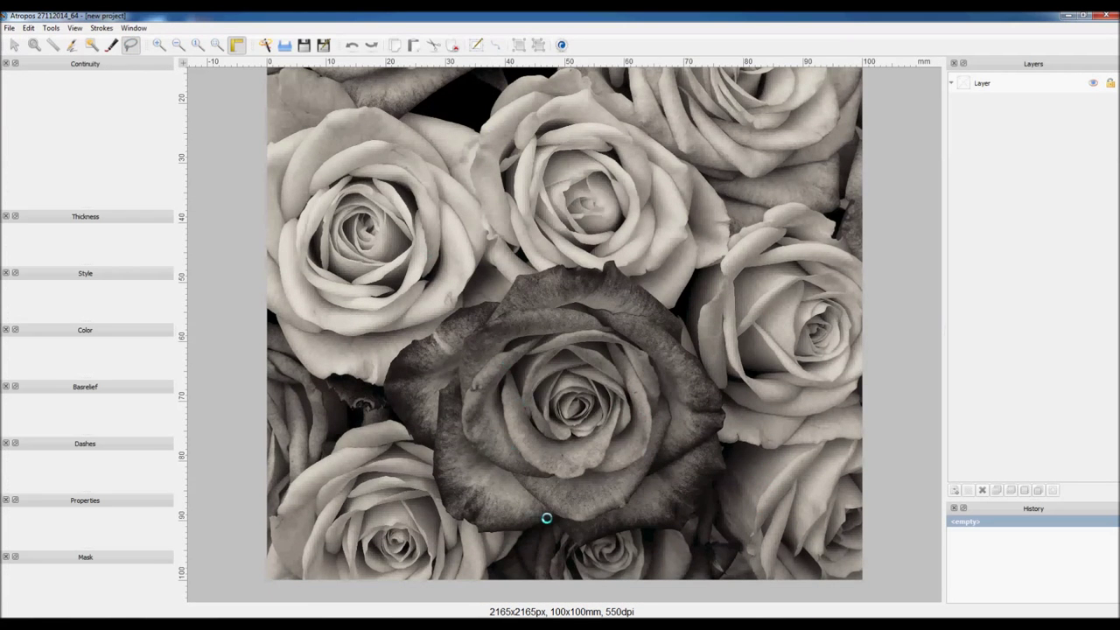
Step: Lasso-trace around the dark central rose to create a new Form
mouse_move(572, 537)
left_mouse_down()
mouse_move(717, 431)
mouse_move(722, 398)
left_mouse_up()
left_click_drag(700, 362, 685, 328)
left_click_drag(494, 304, 442, 321)
left_click_drag(384, 385, 411, 437)
left_click_drag(554, 518, 555, 522)
Step: Apply the Halftone fill template with 1 × 1 mm cells to the rose form
scroll(88, 394, "down", 3)
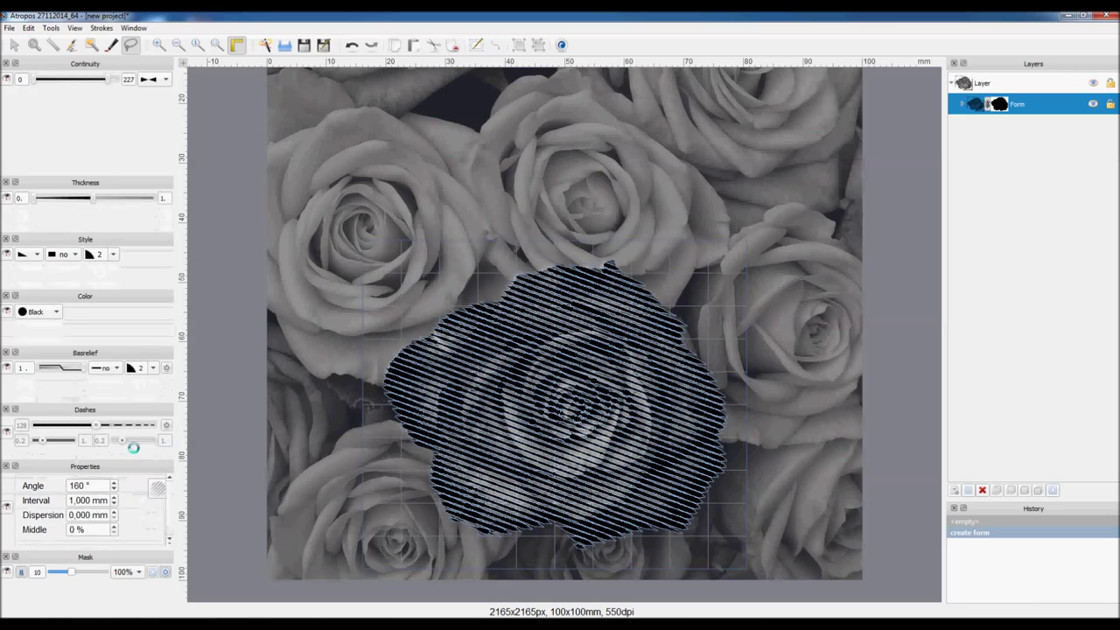
left_click(154, 428)
left_click(68, 489)
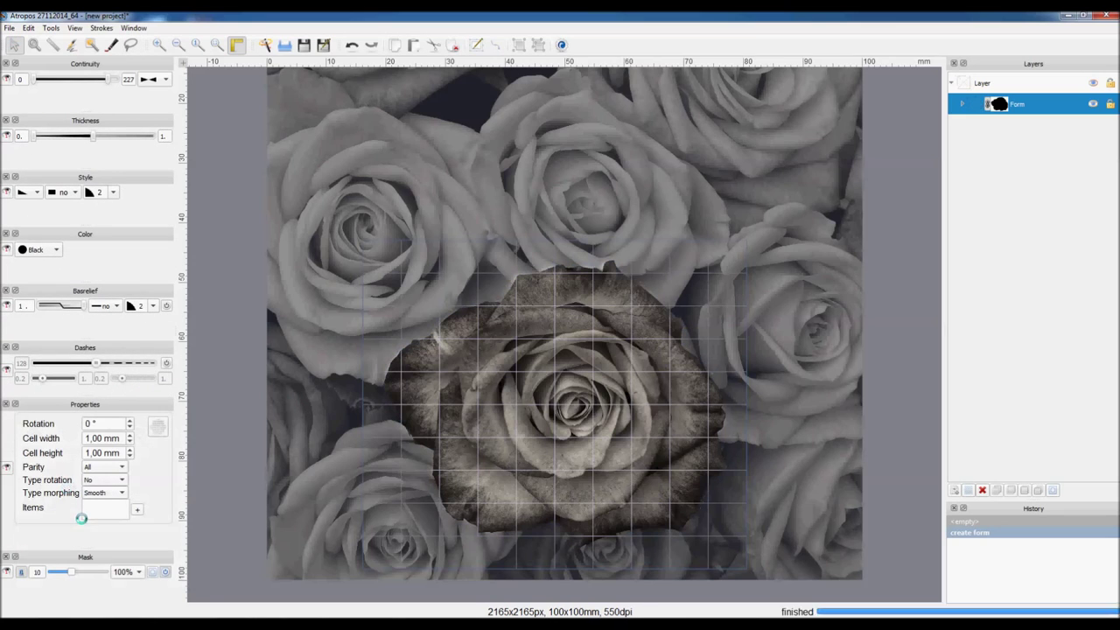
Step: Load two bar-shaped SVG items into the rose's halftone and zoom in on the render
double_click(219, 153)
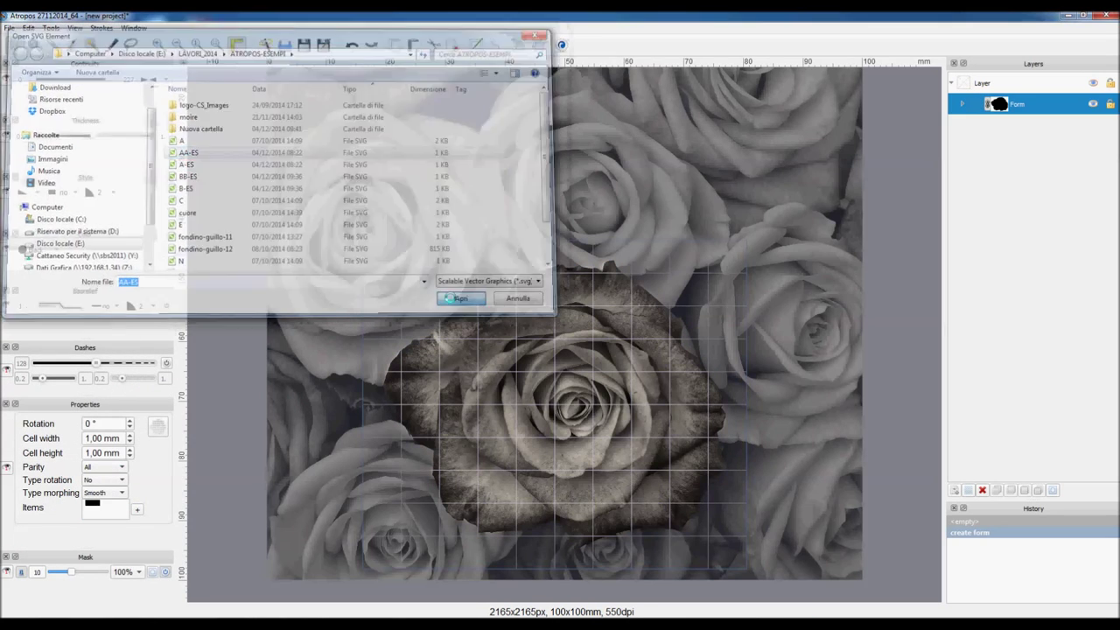
left_click(137, 509)
double_click(219, 164)
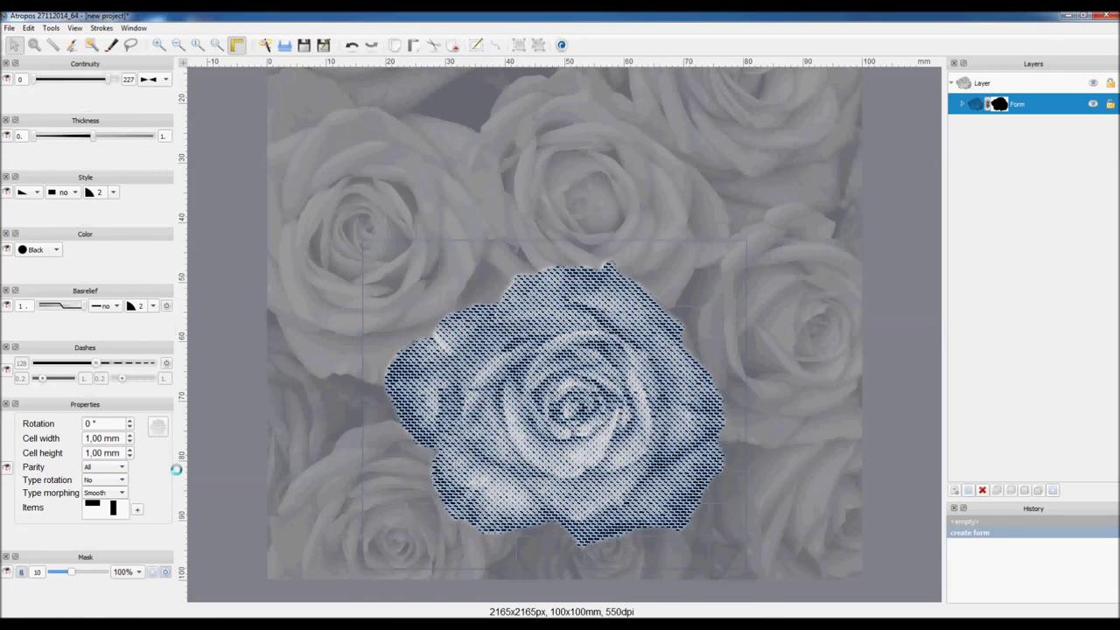
left_click(342, 293)
key("z")
left_click_drag(383, 243, 762, 570)
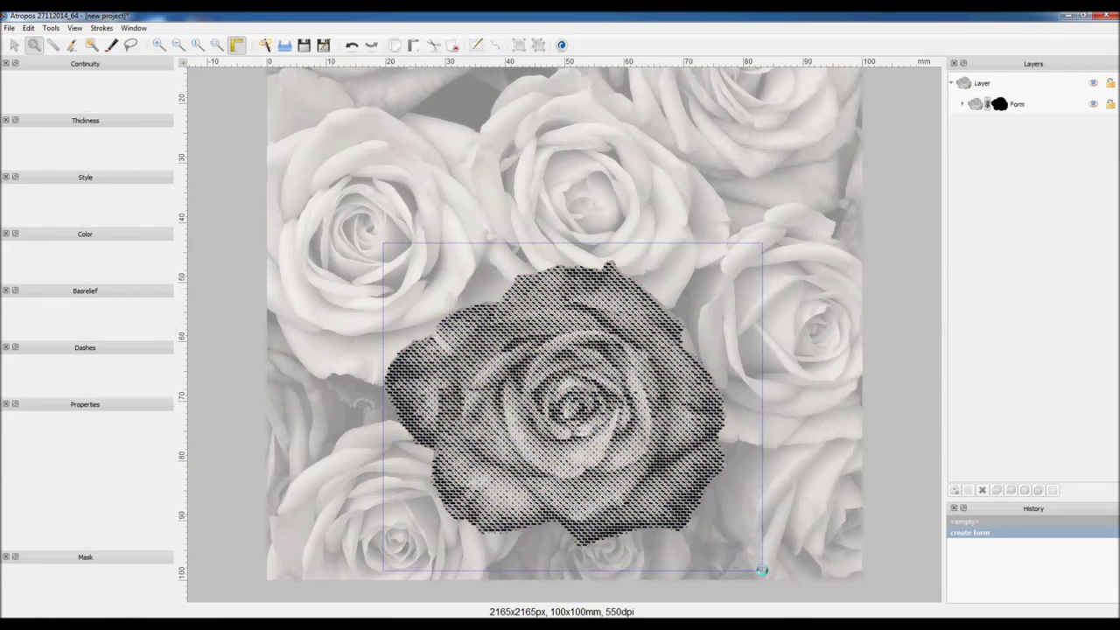
Step: Set the rose halftone to 90° rotation, 0,70 mm cells and By step item rotation
left_click(14, 45)
left_click(331, 346)
left_click(1003, 125)
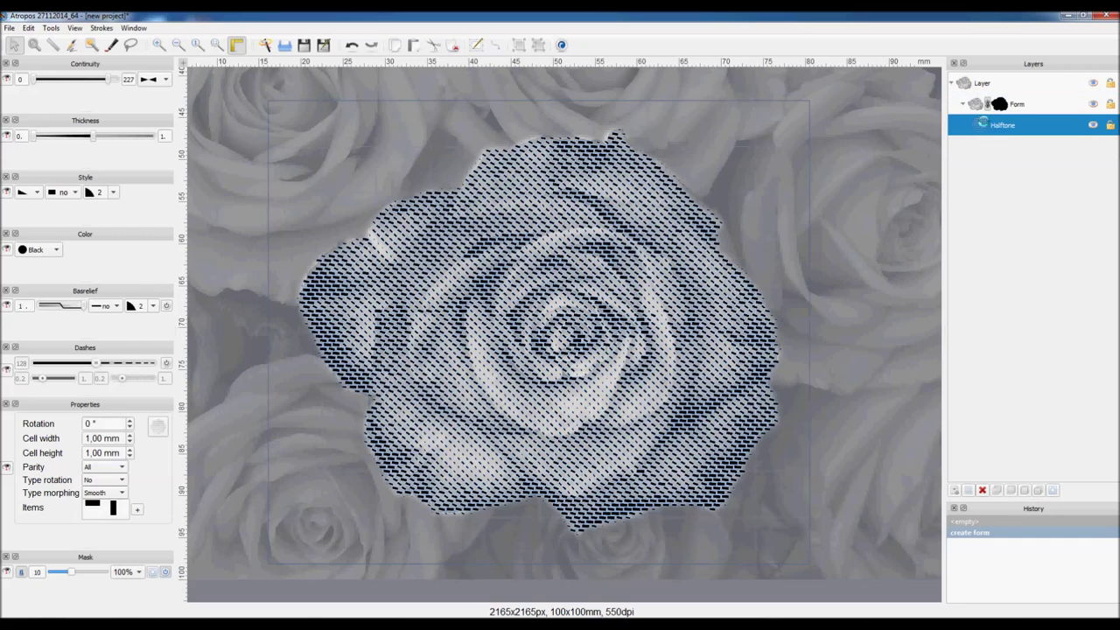
type("90")
left_click(129, 442)
left_click(129, 442)
left_click(130, 442)
left_click(122, 480)
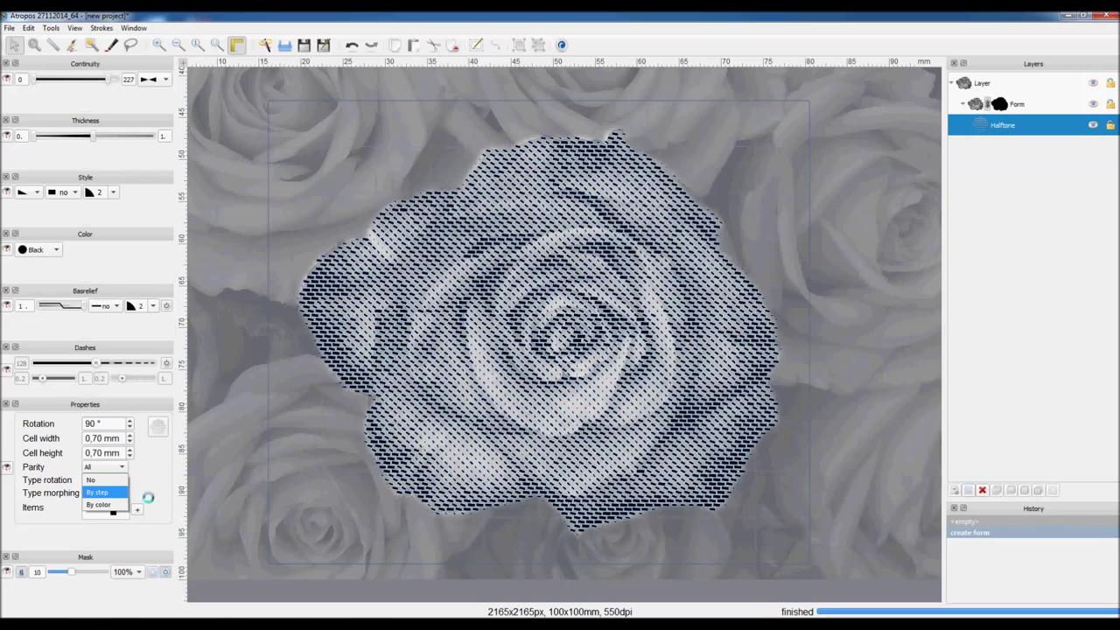
left_click(119, 493)
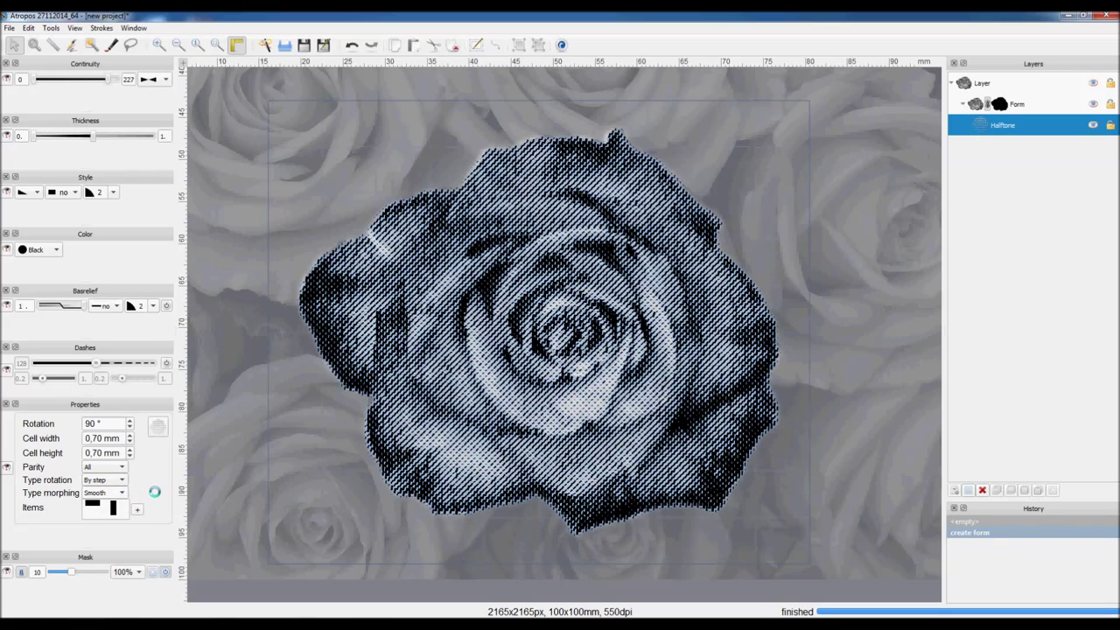
left_click(262, 444)
Step: Zoom in on the rose centre and thin the halftone strokes to 0.48
key("z")
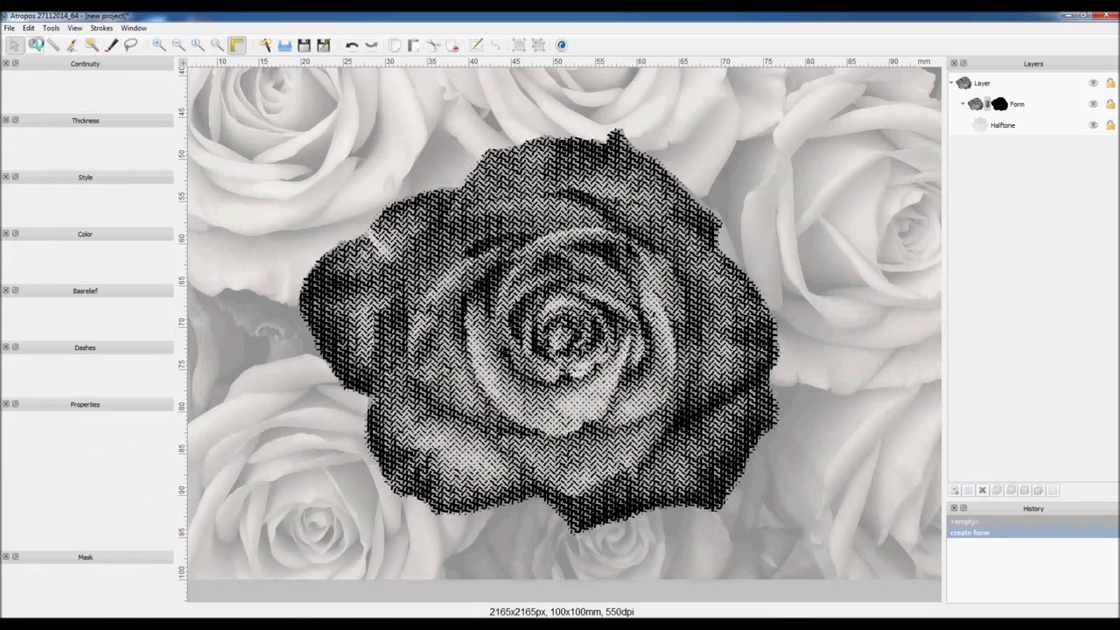
scroll(524, 272, "up", 1)
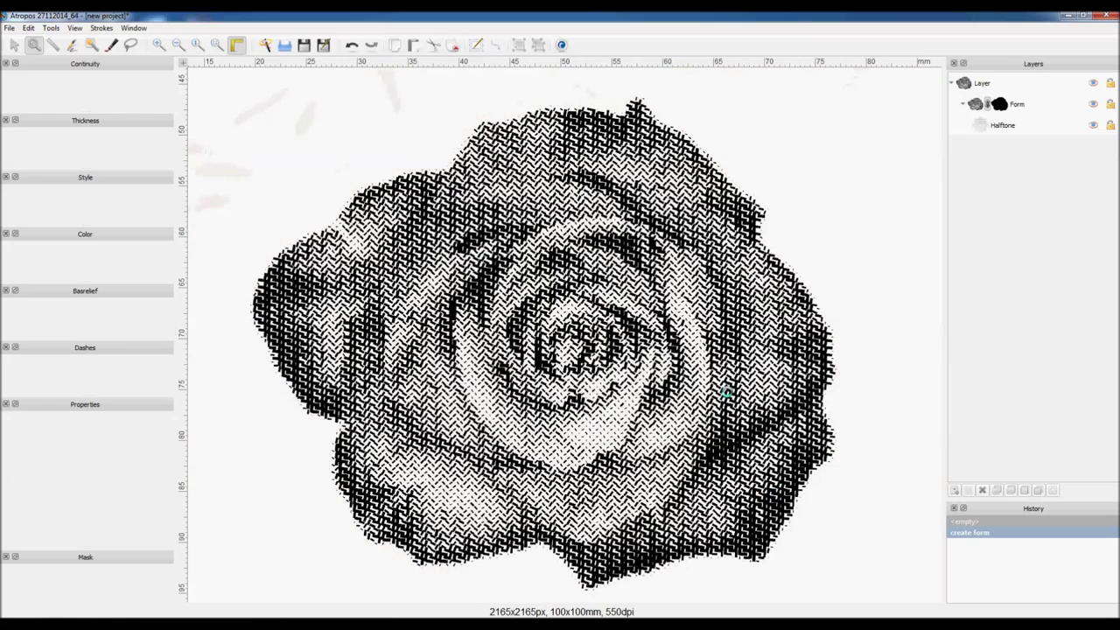
key("s")
key("z")
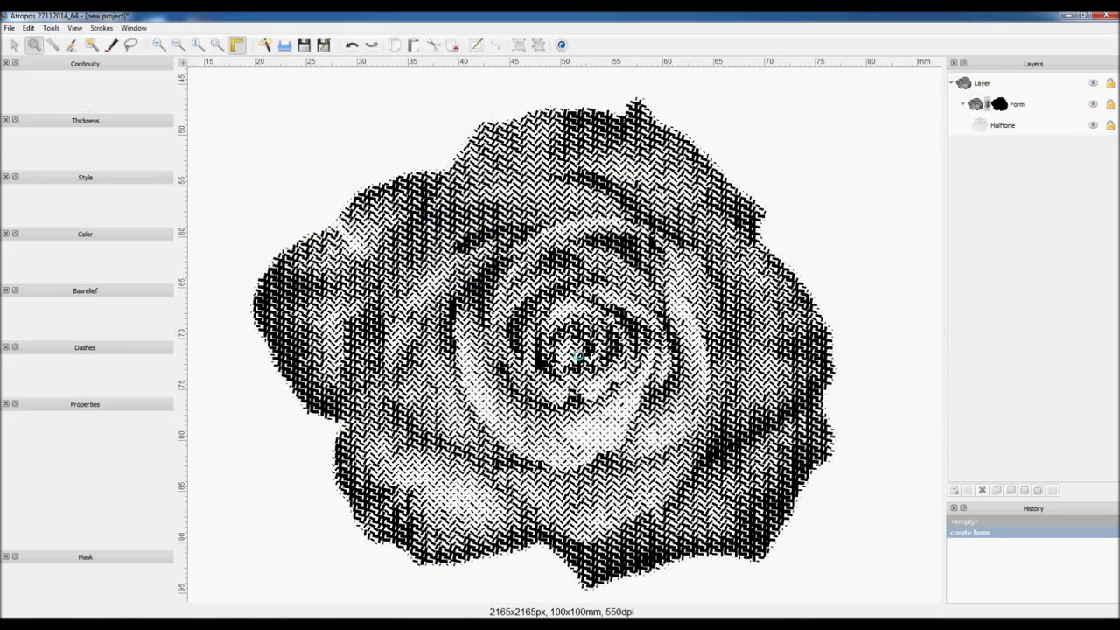
scroll(579, 356, "up", 3)
key("s")
left_click(276, 189)
left_click_drag(93, 135, 61, 149)
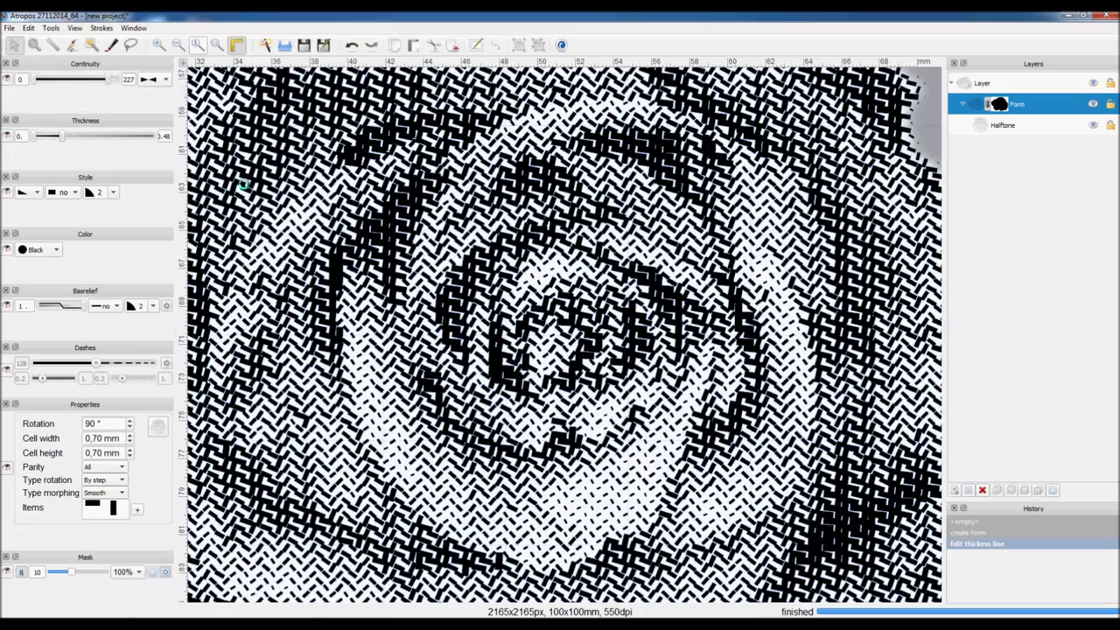
Step: Switch the rose halftone's item morphing to Sharp and set stroke thickness to 1.00
scroll(244, 185, "down", 2)
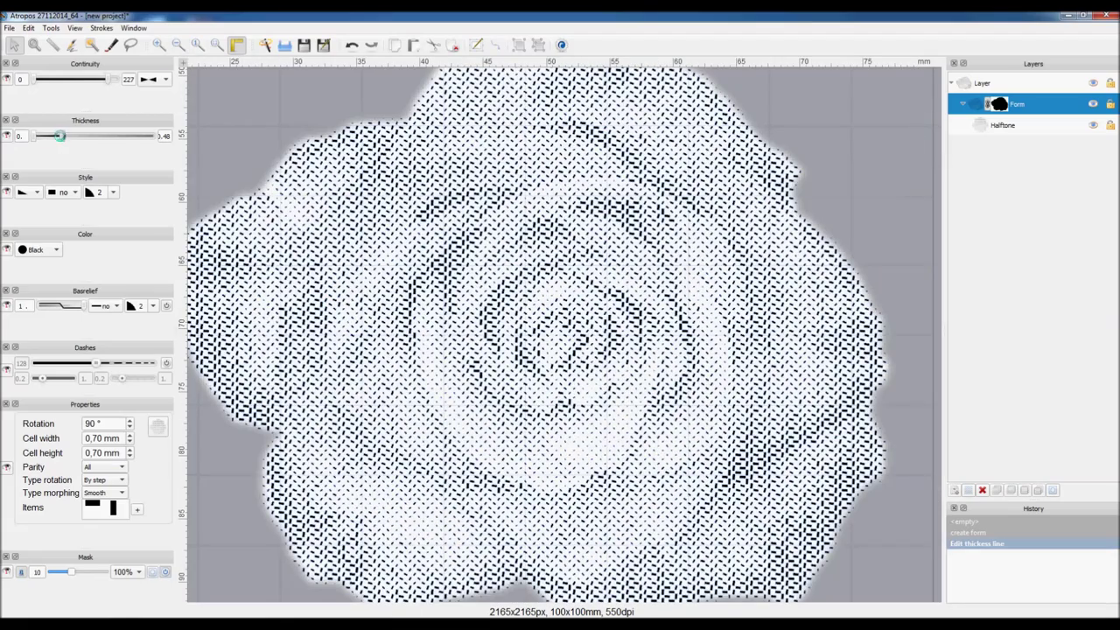
left_click_drag(78, 137, 90, 138)
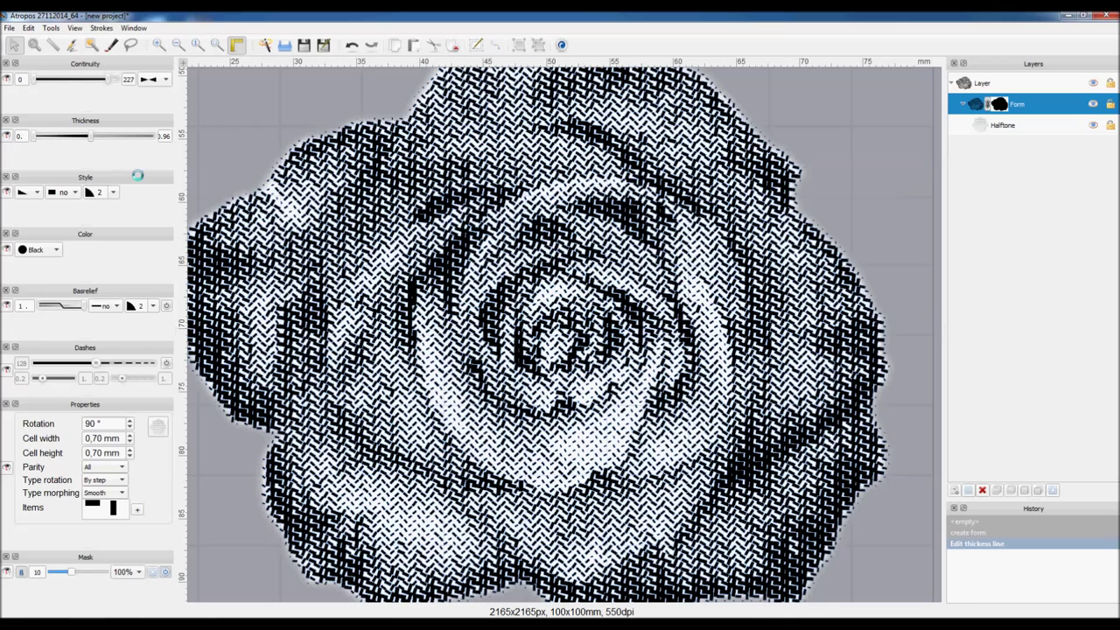
left_click(121, 494)
left_click(105, 481)
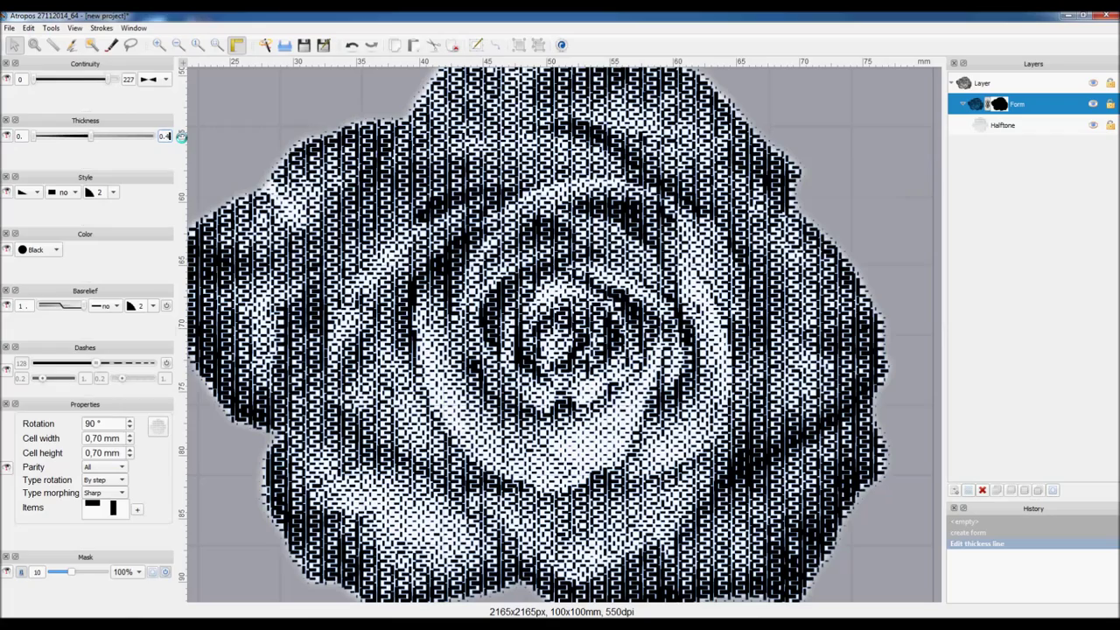
key("Return")
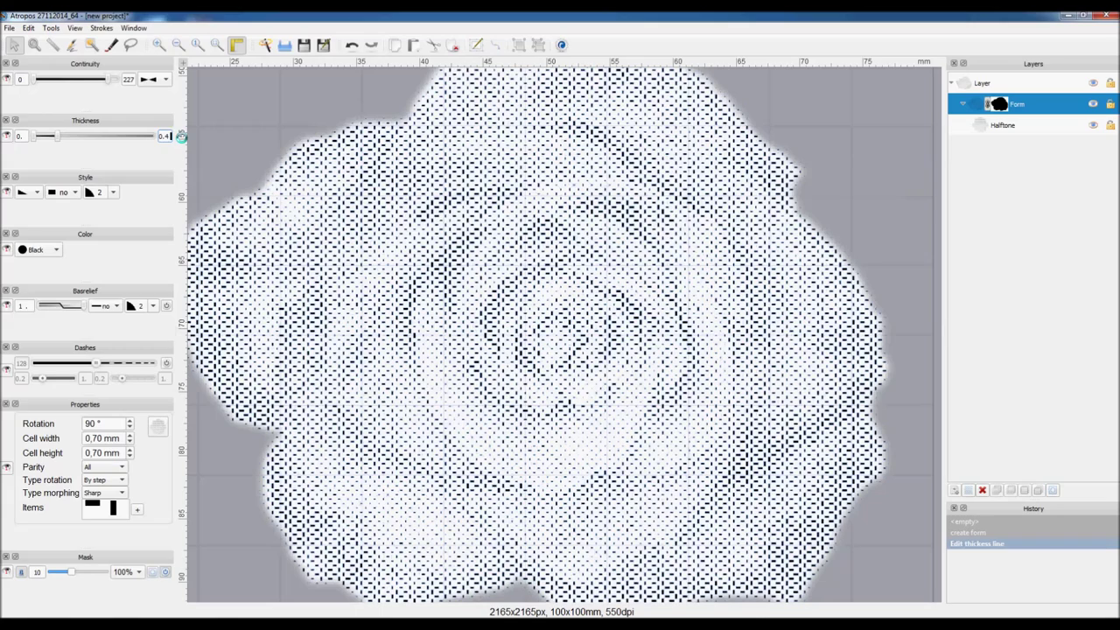
key("Return")
double_click(91, 424)
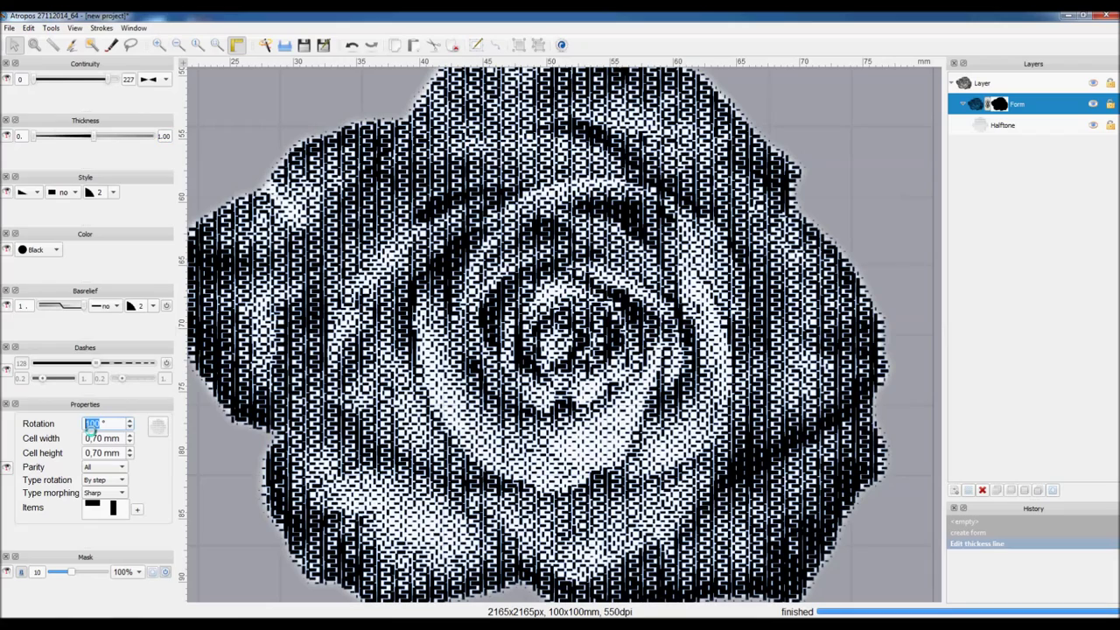
Step: Apply 100° cell rotation to the rose halftone and reselect the rose form
key("Return")
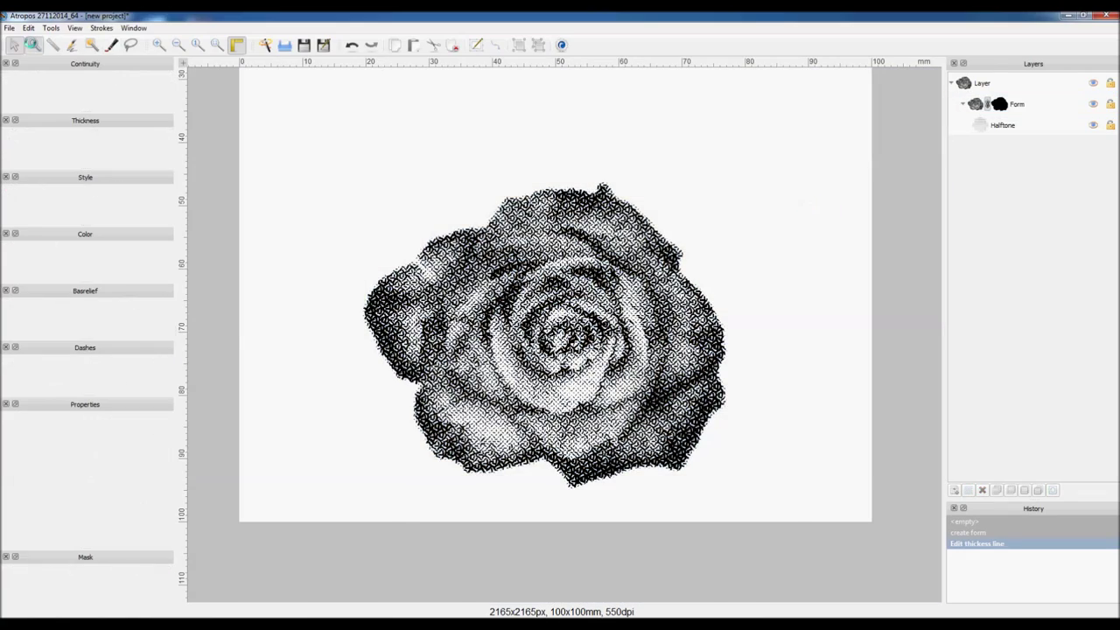
left_click(33, 45)
left_click(542, 330)
key("Escape")
left_click(293, 274)
Step: Set Smooth morphing, no item rotation and Even parity, then add a heart item
left_click(103, 492)
left_click(96, 508)
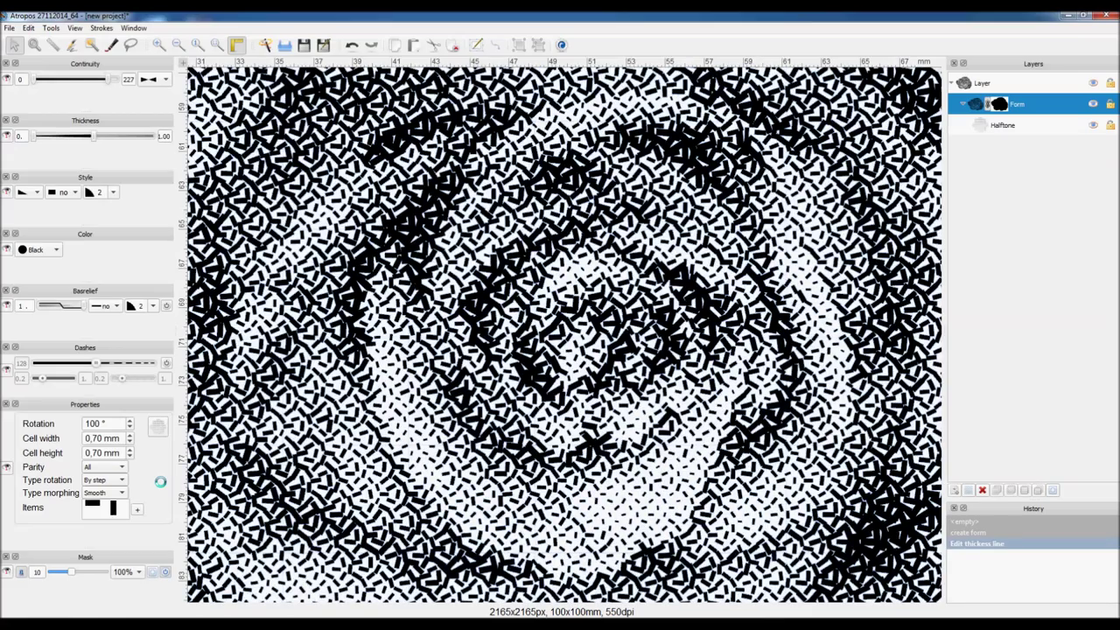
left_click(121, 481)
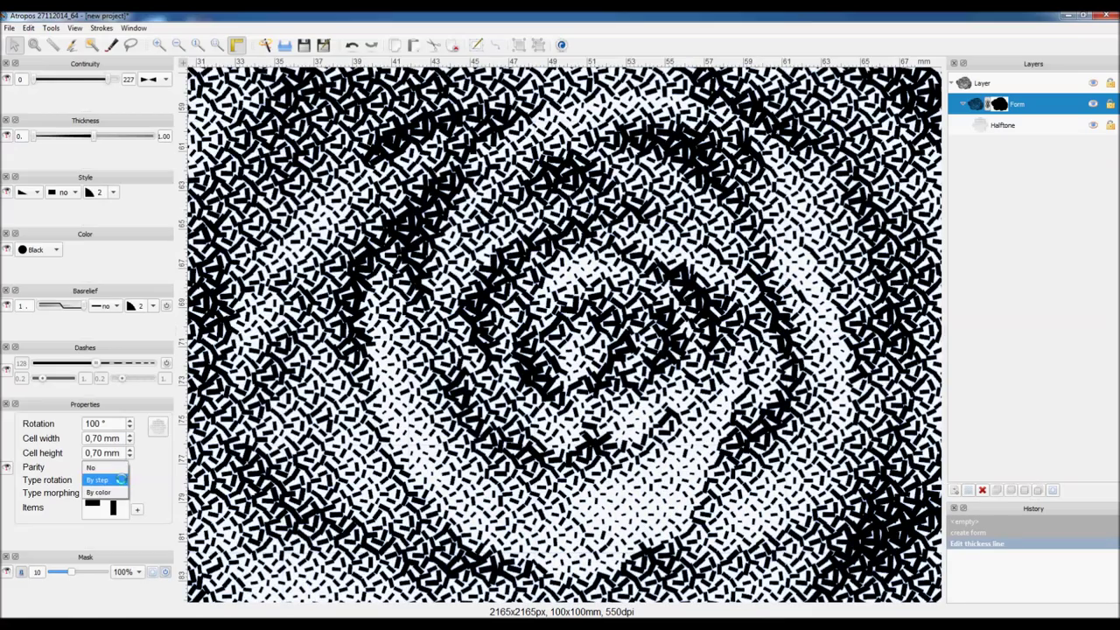
left_click(96, 468)
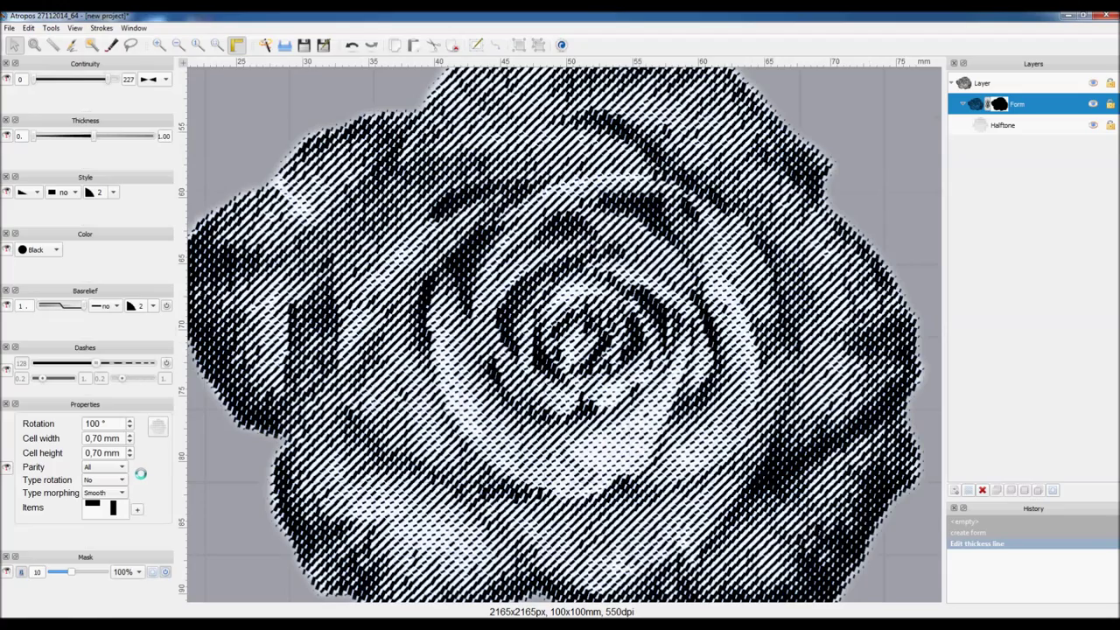
left_click(105, 467)
scroll(123, 468, "down", 1)
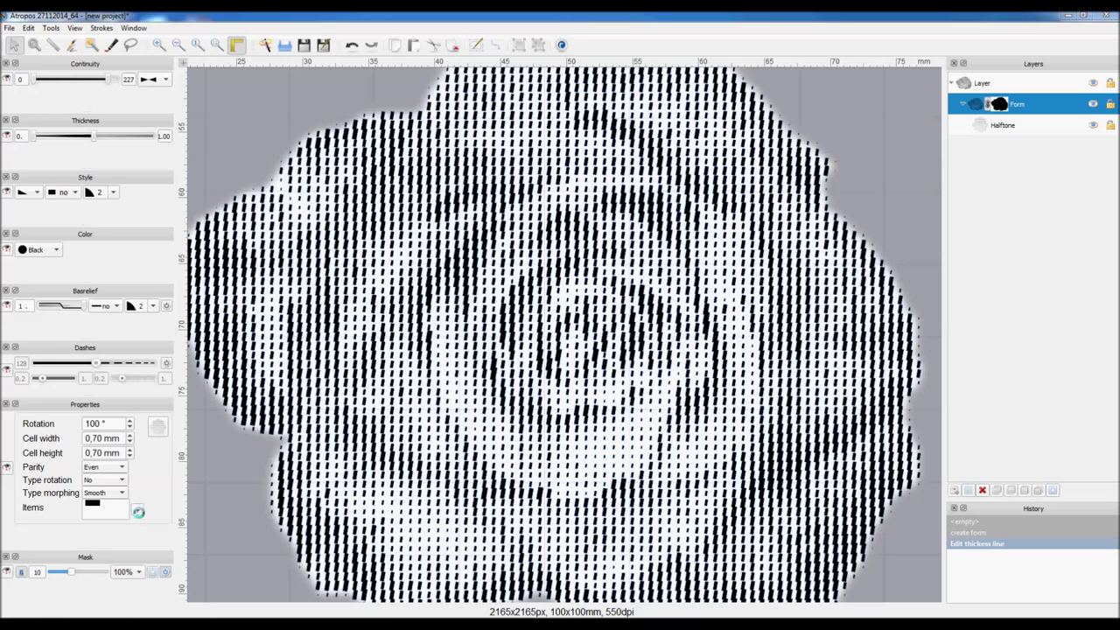
key("Return")
key("Return")
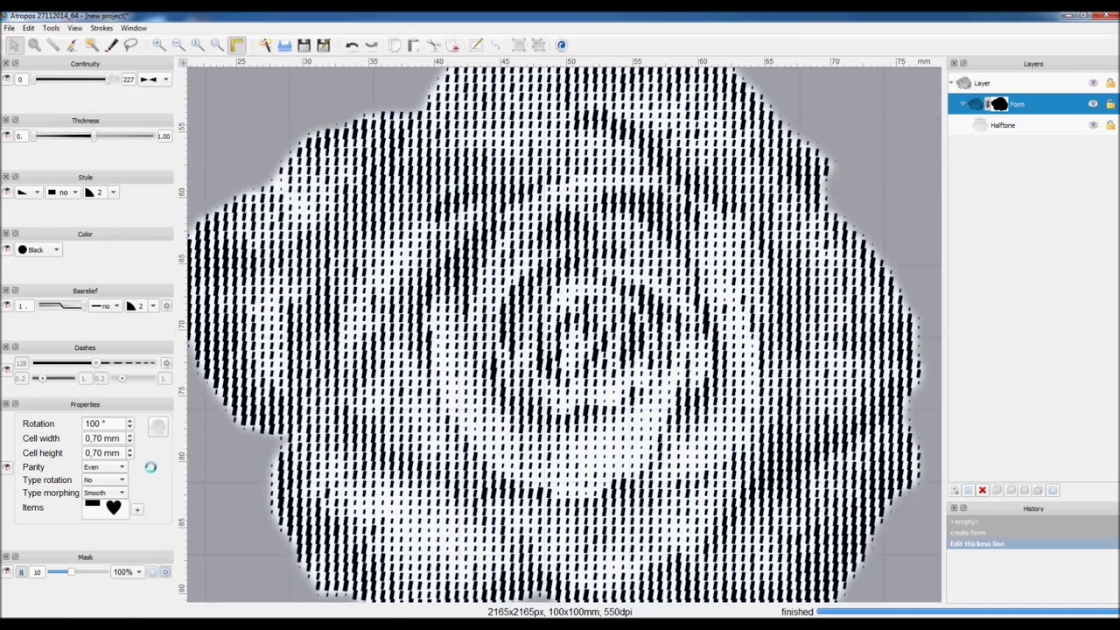
Step: Set the rose halftone to Sharp morphing, By step item rotation and All parity
left_click(105, 493)
left_click(101, 497)
left_click(122, 480)
left_click(101, 493)
left_click(123, 469)
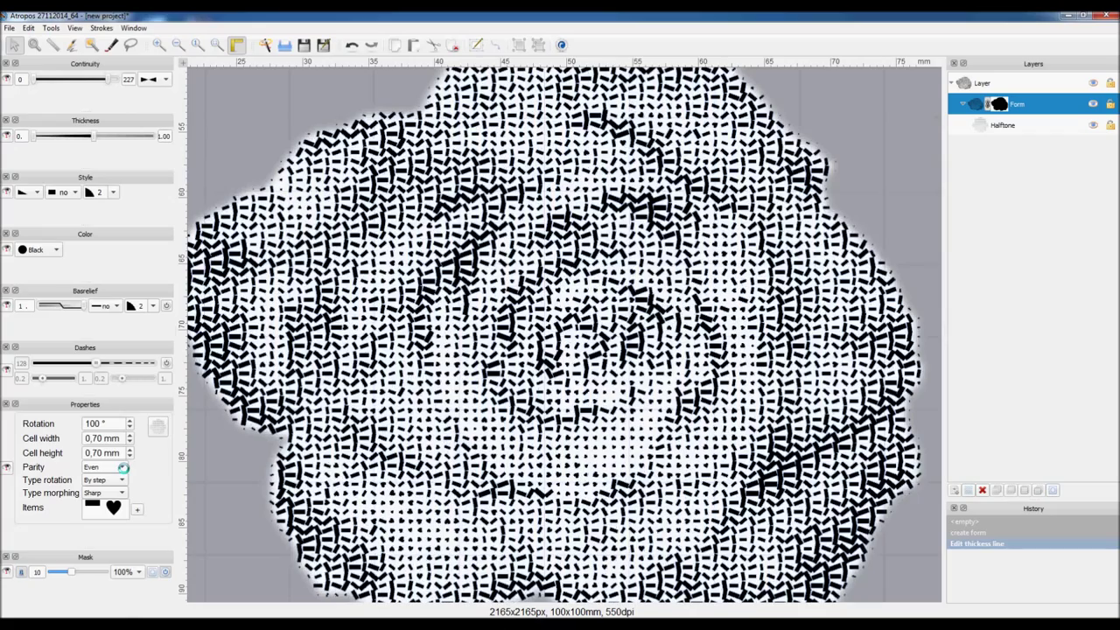
left_click(101, 442)
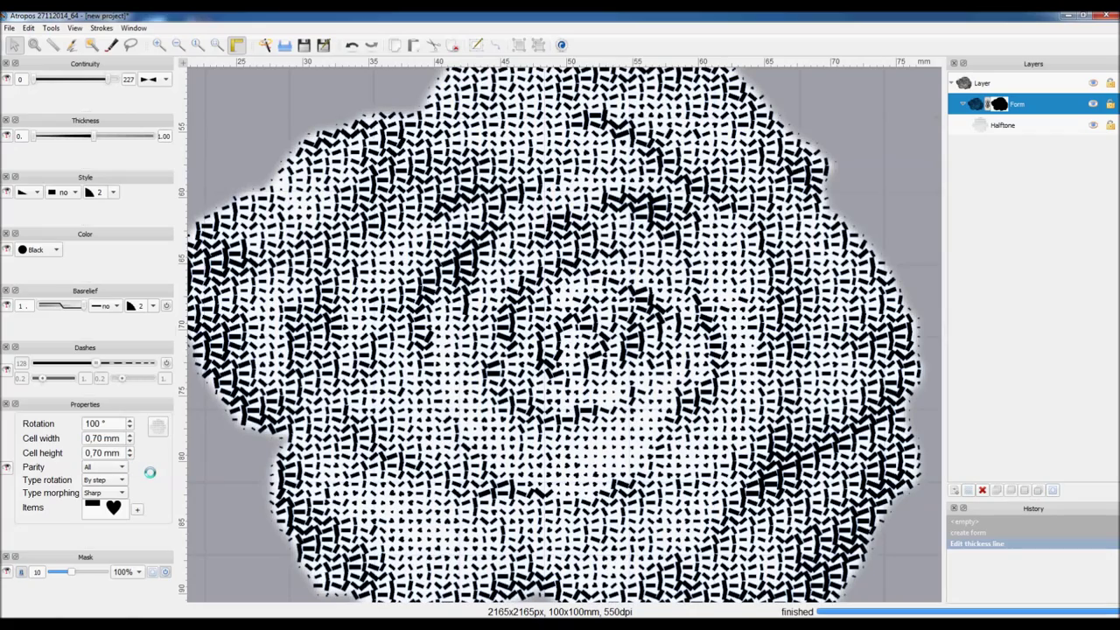
Step: Add the stella star SVG as another item and inspect the dashes, hearts and stars
key("z")
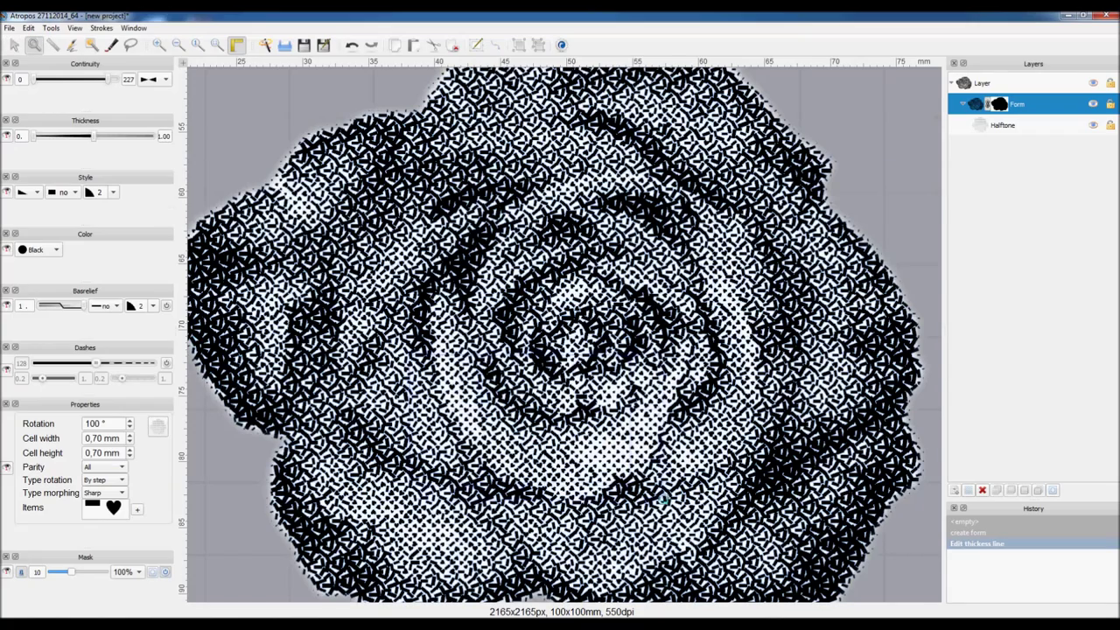
left_click(659, 491)
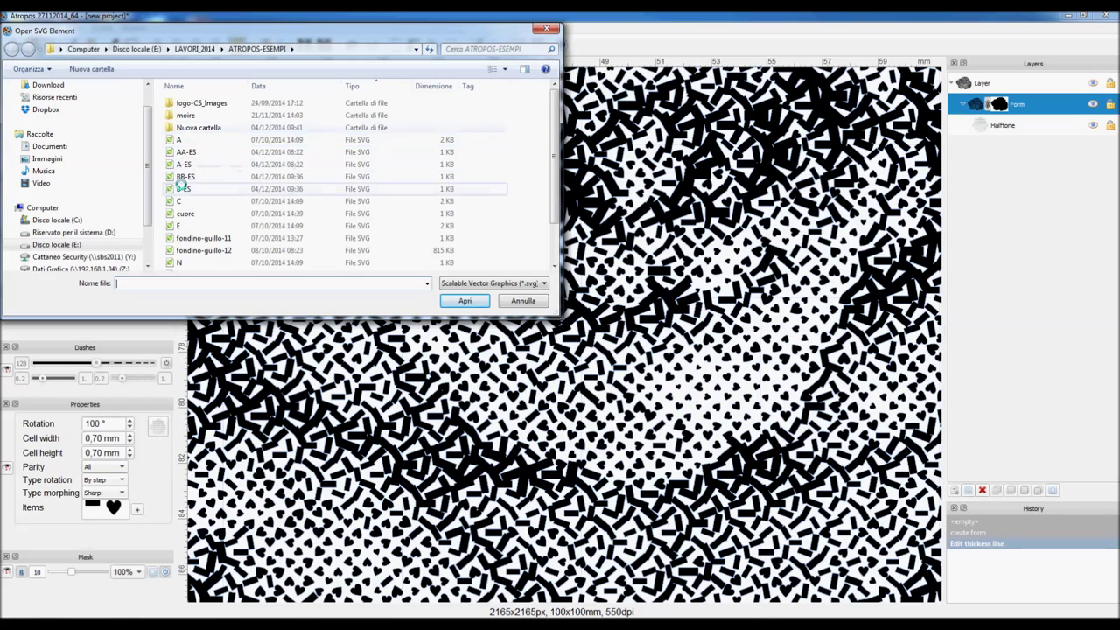
scroll(350, 175, "down", 3)
double_click(186, 251)
left_click(558, 330)
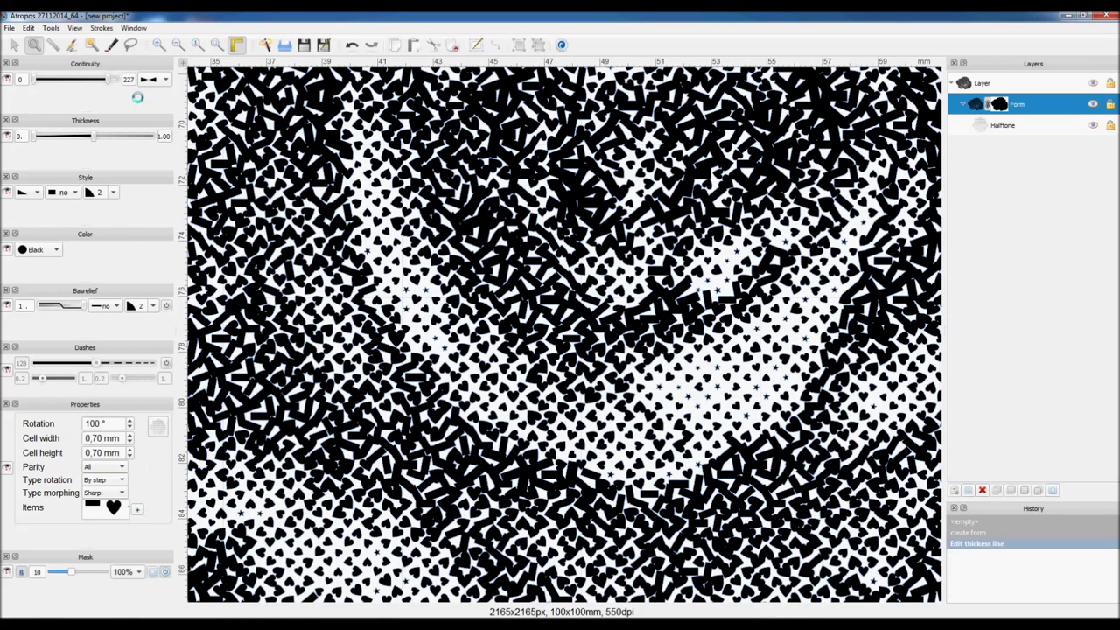
left_click_drag(373, 297, 477, 355)
left_click(179, 44)
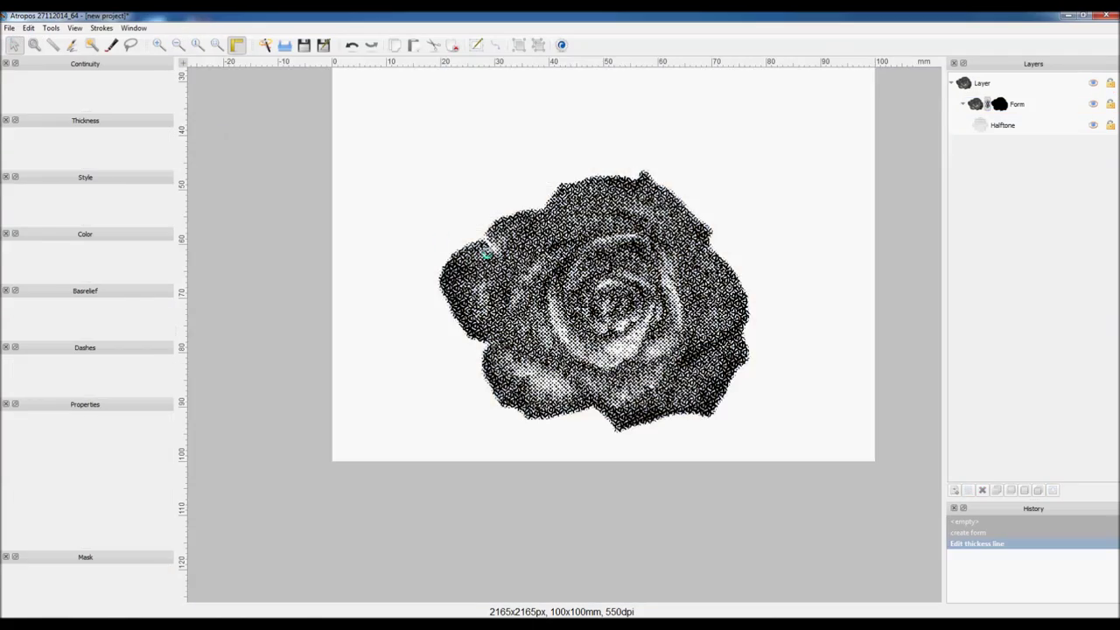
left_click(486, 253)
type("0.6")
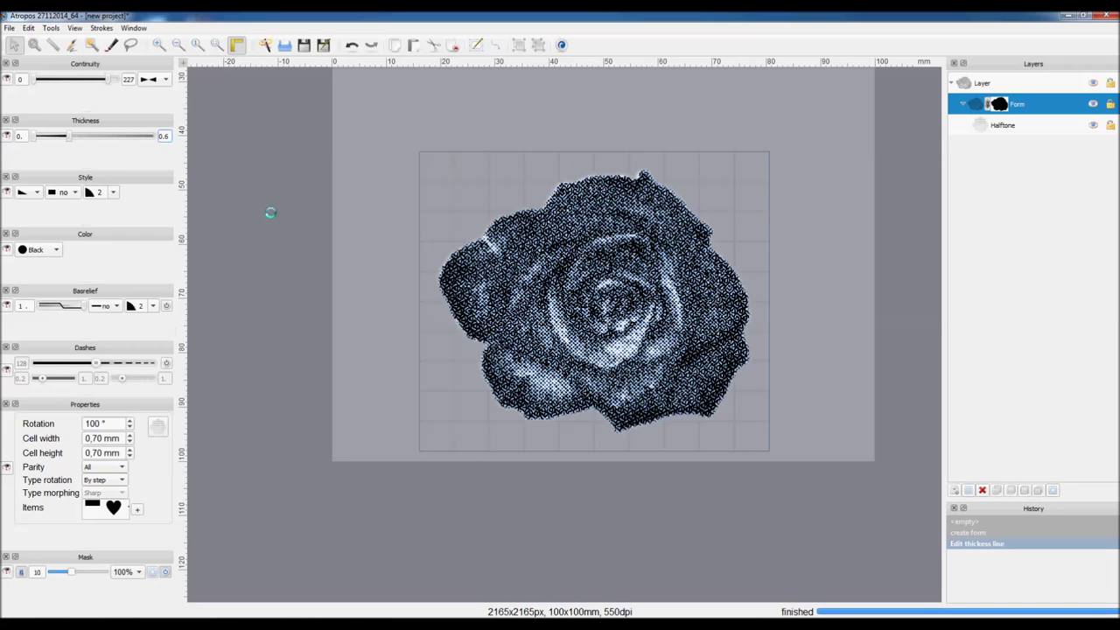
type("z")
Step: Raise the rose halftone's minimum and maximum mark thickness to about 0.72 and preview it
left_click(656, 342)
left_click(14, 44)
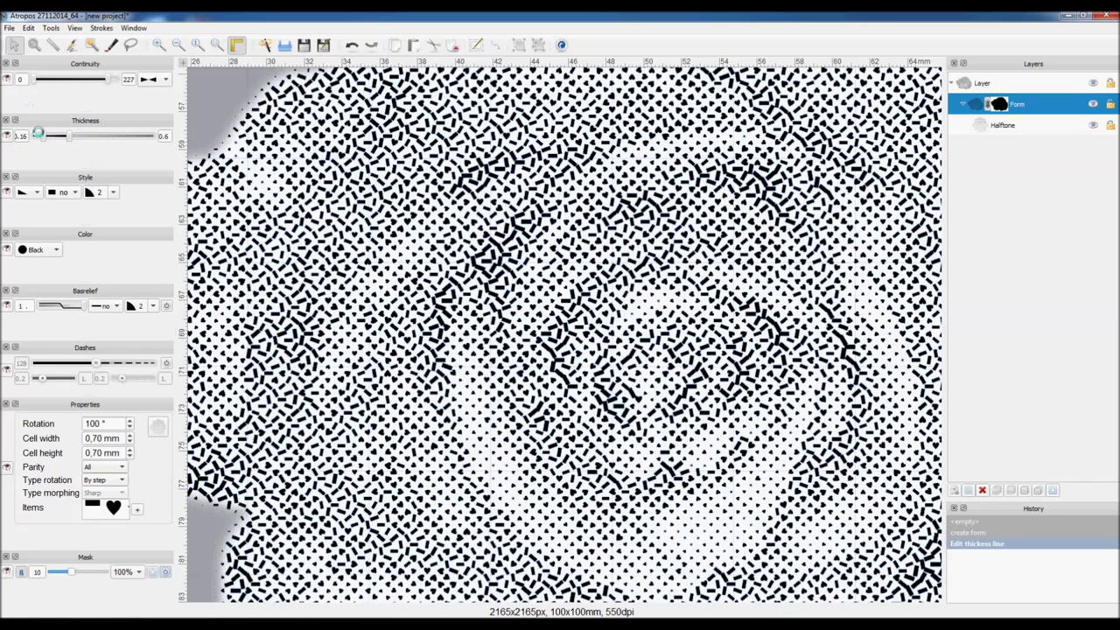
left_click(51, 138)
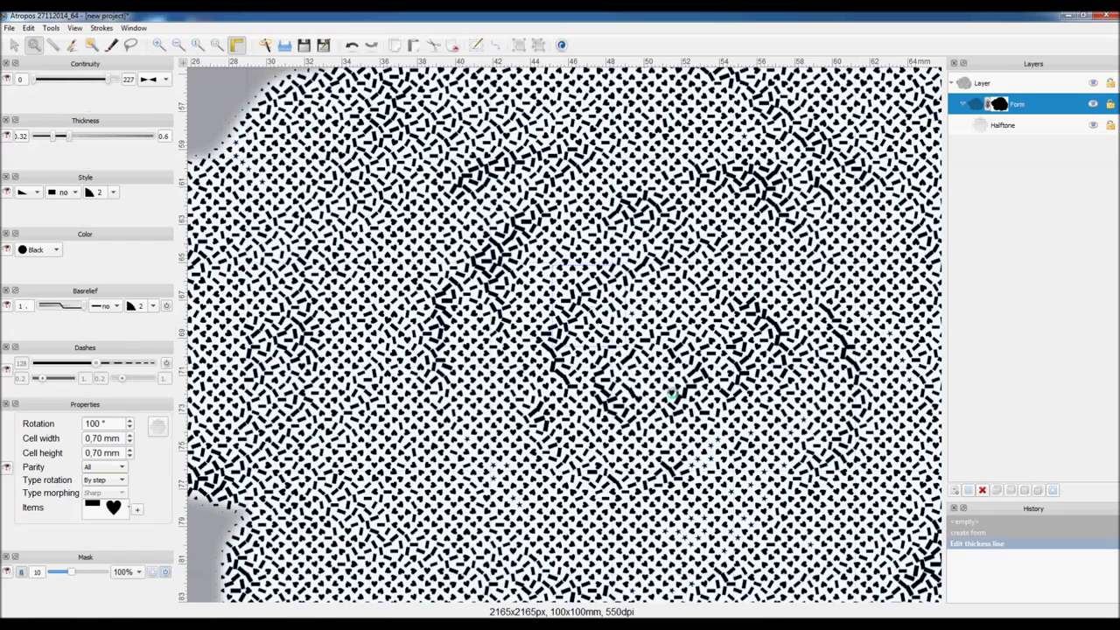
left_click(675, 363)
left_click(13, 45)
left_click(197, 44)
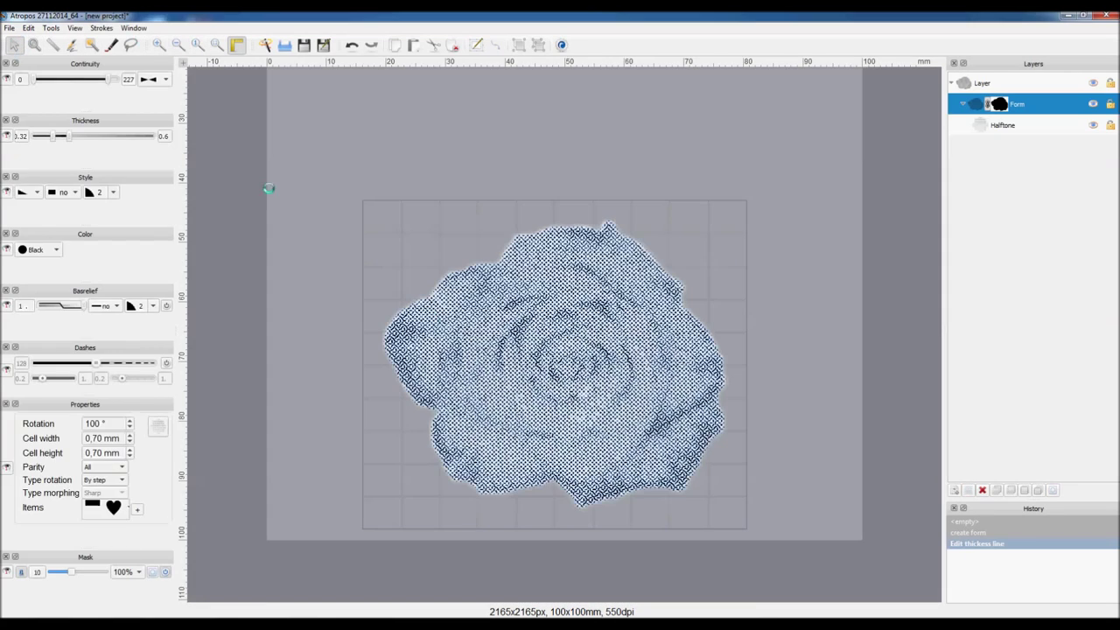
left_click_drag(54, 136, 75, 138)
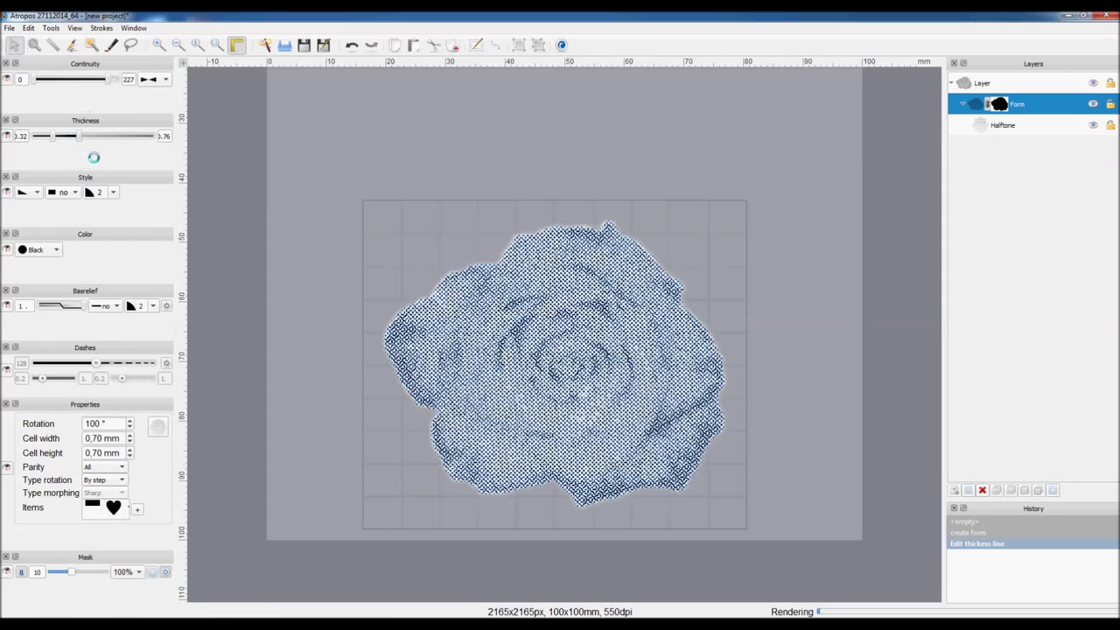
left_click(332, 167)
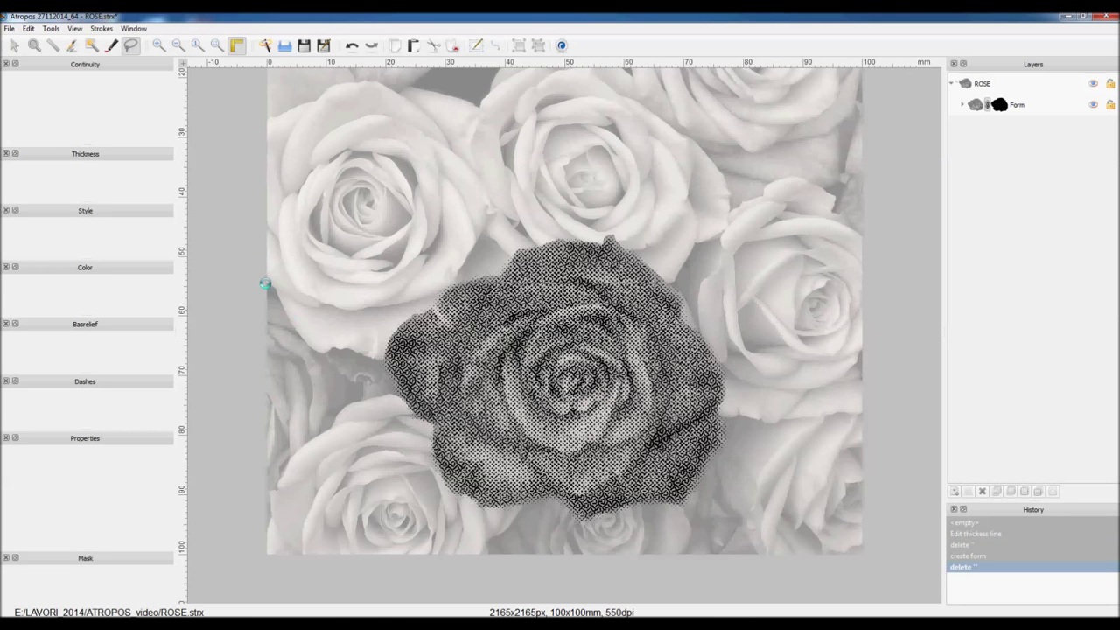
Step: Lasso-trace the lower-left roses beside the halftone rose into a new Form
mouse_move(285, 308)
left_mouse_down()
mouse_move(423, 418)
mouse_move(469, 495)
mouse_move(550, 503)
mouse_move(530, 556)
mouse_move(296, 557)
mouse_move(260, 518)
mouse_move(262, 287)
left_mouse_up()
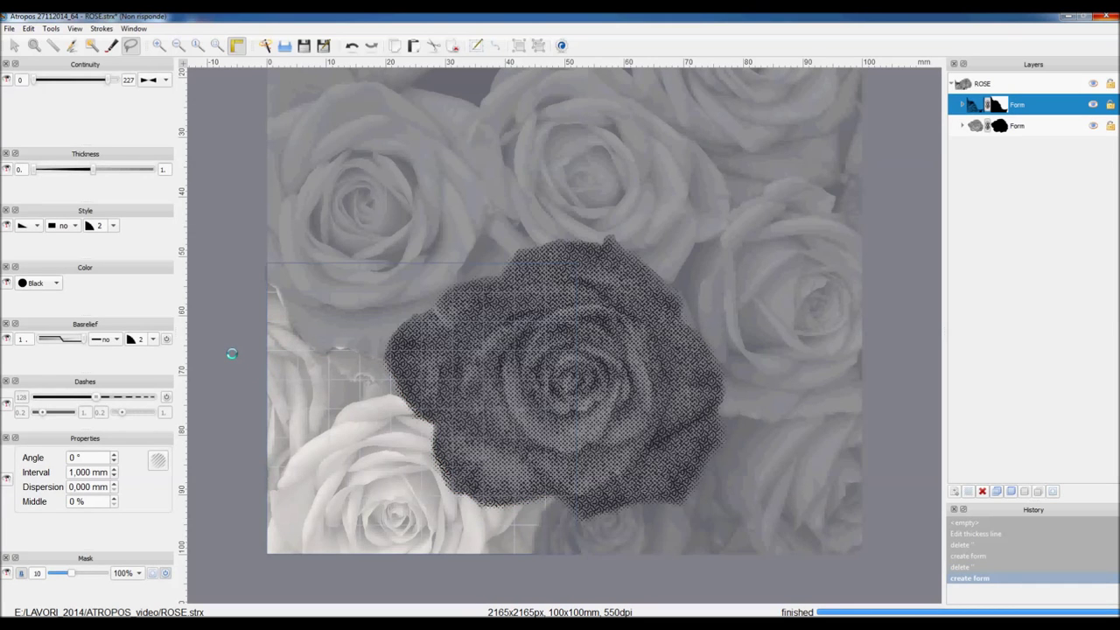
Step: Give the lower-left form a Halftone fill with the BB-ES and left-pointing triangle items
scroll(105, 426, "down", 2)
left_click(158, 427)
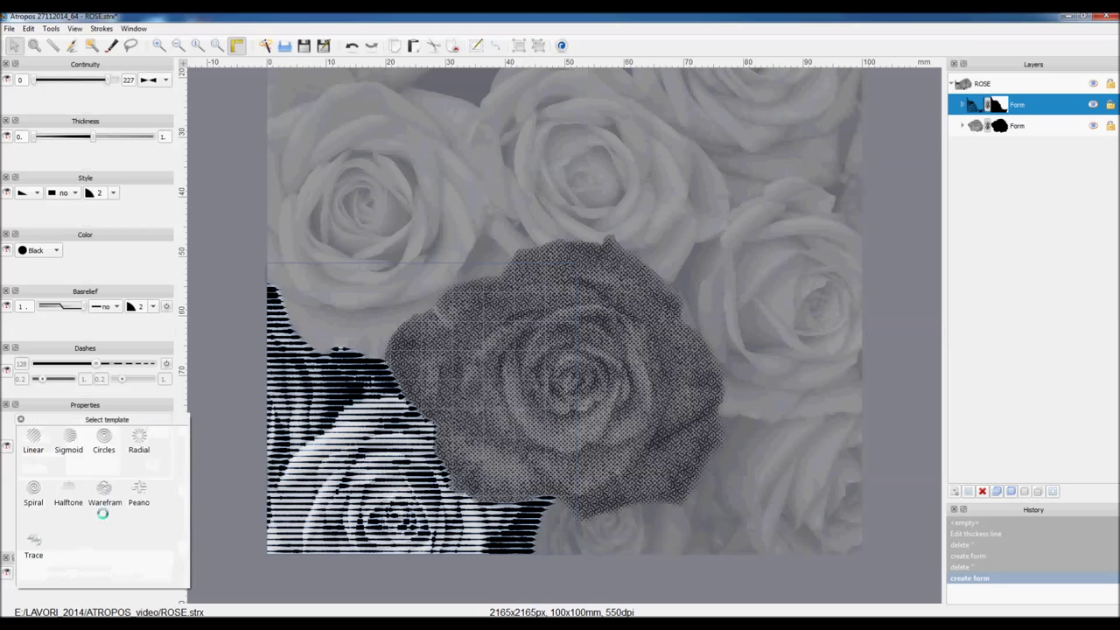
left_click(136, 509)
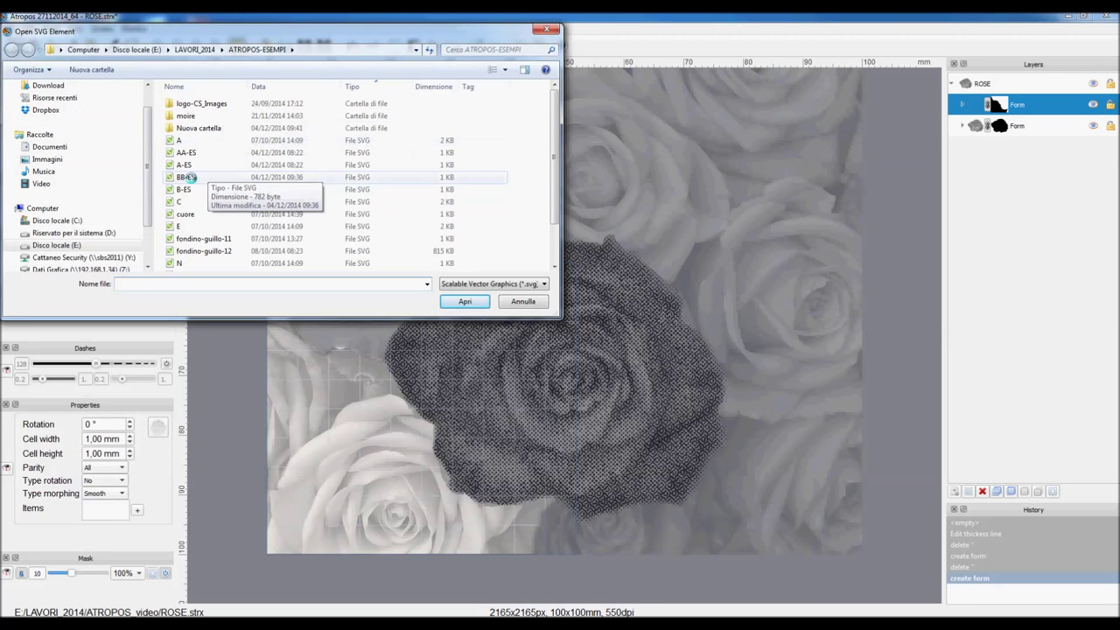
double_click(190, 178)
left_click(136, 509)
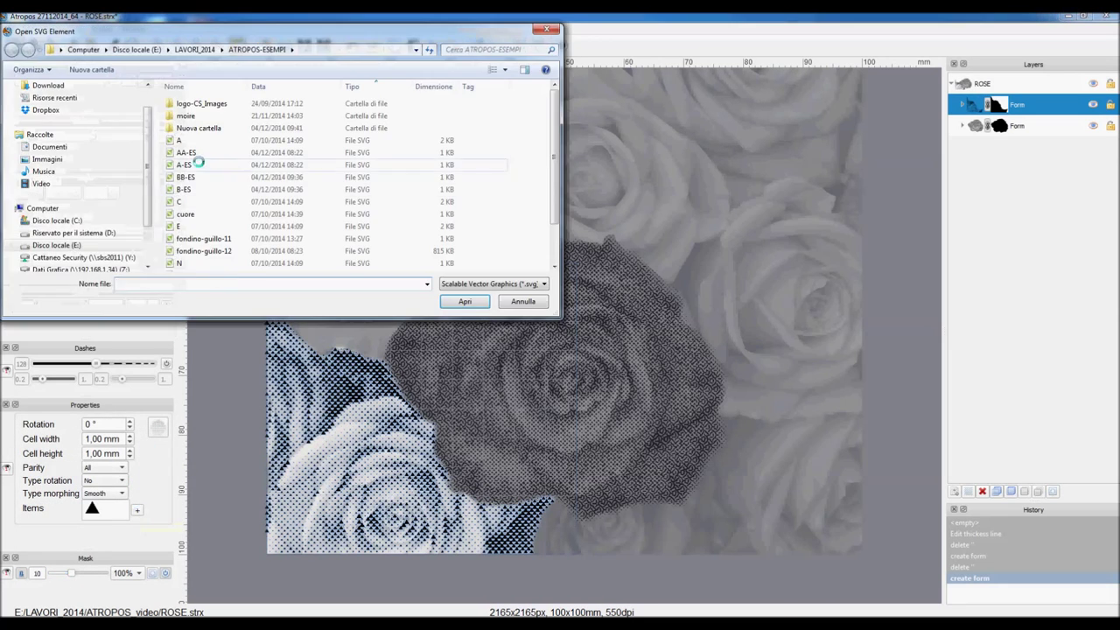
left_click(130, 442)
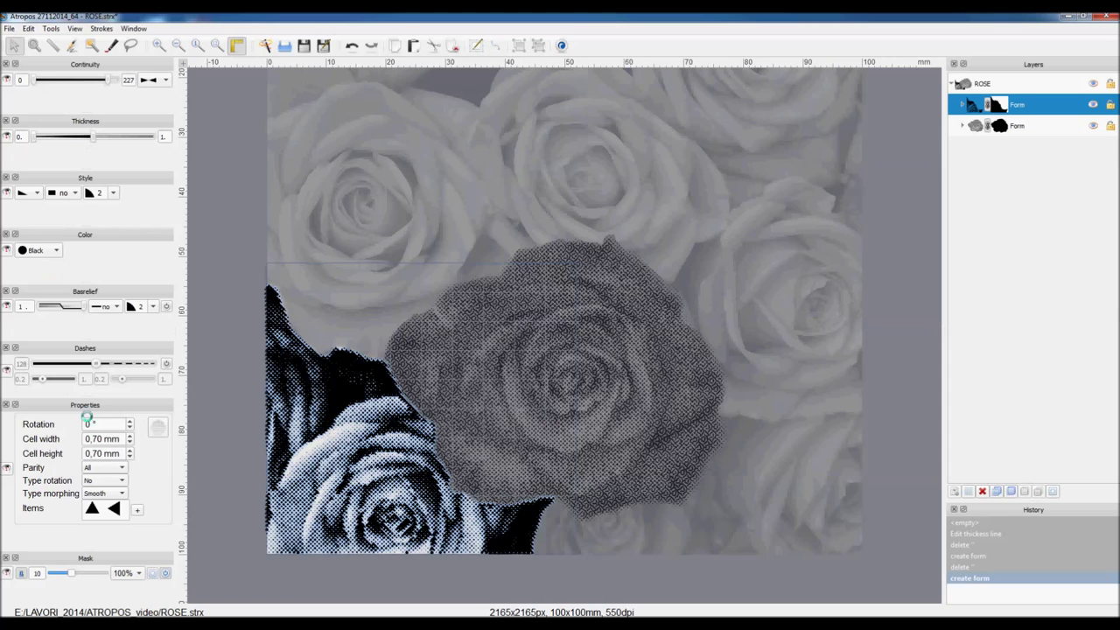
type("100")
Step: Set the triangles to 100° rotation, By step item rotation and 0.74 thickness
double_click(112, 425)
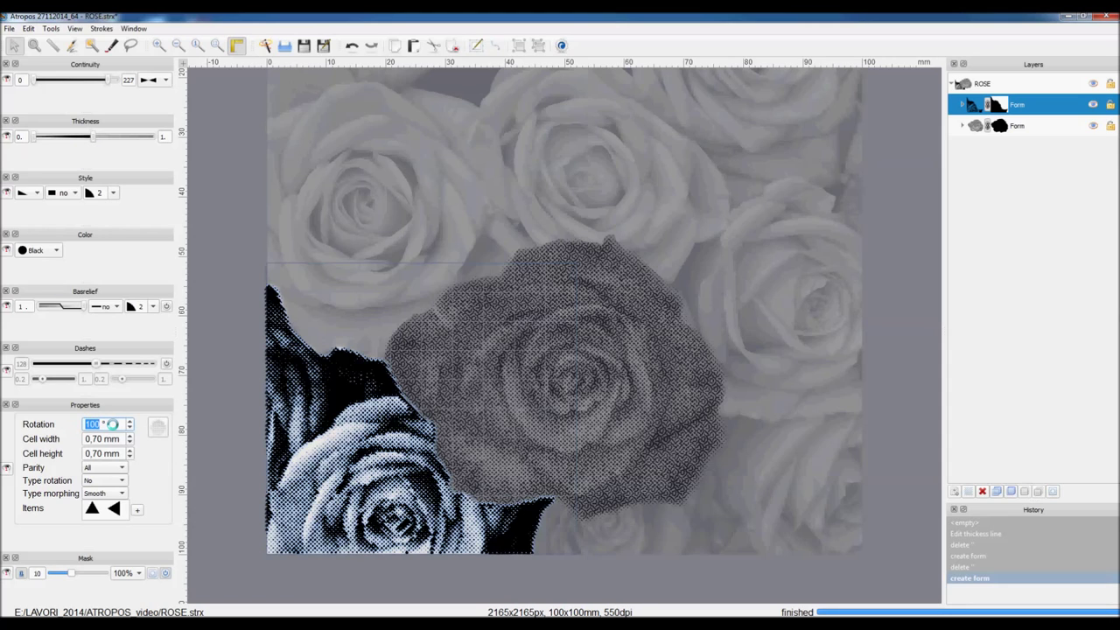
left_click(121, 480)
left_click(98, 494)
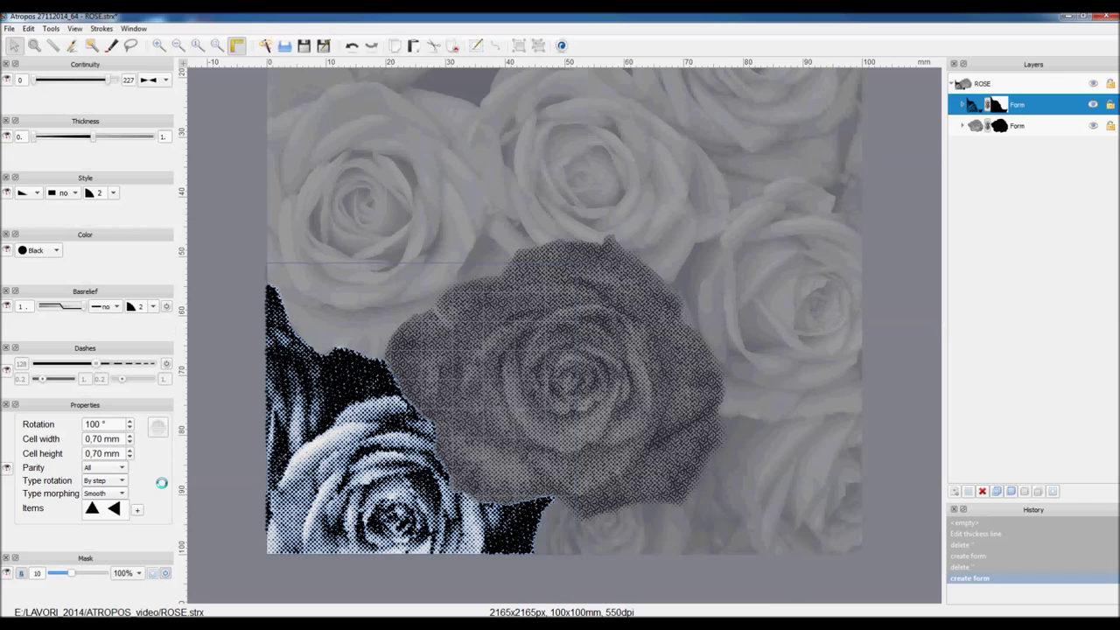
left_click(963, 104)
left_click(1003, 126)
left_click_drag(93, 137, 77, 137)
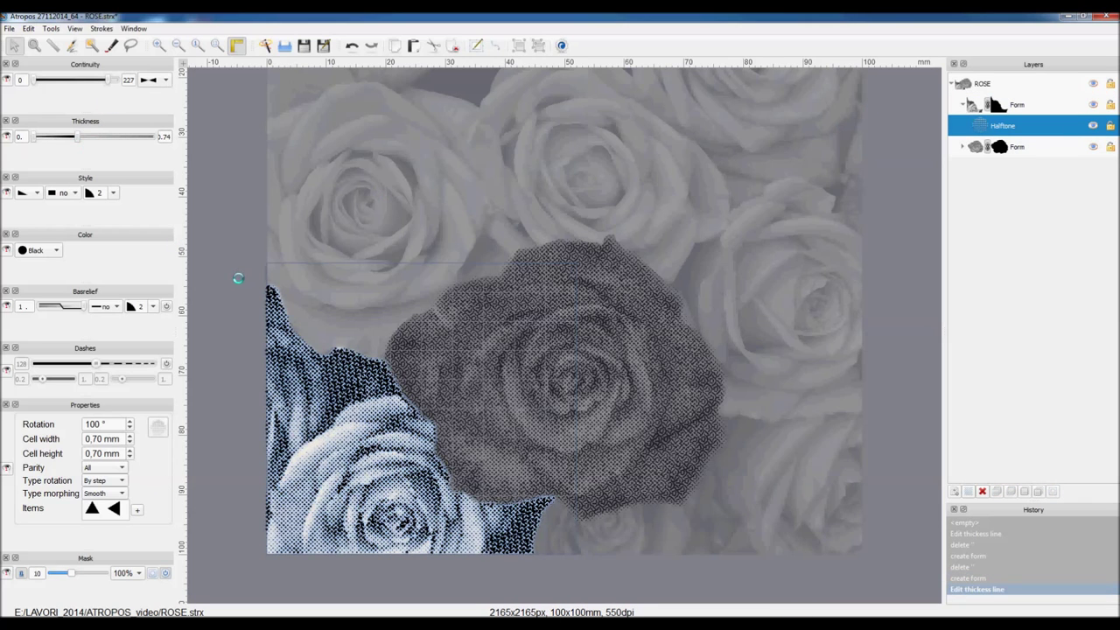
left_click(235, 279)
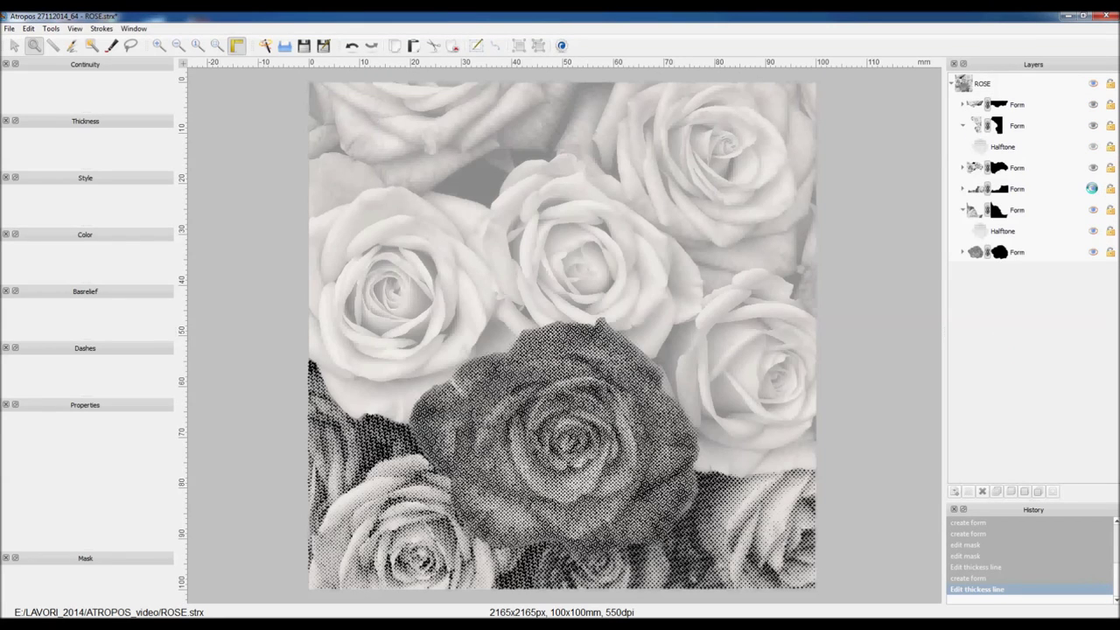
Step: Turn on visibility for the three remaining Form layers covering the upper and other roses
left_click(1094, 167)
left_click(1094, 127)
left_click(1092, 104)
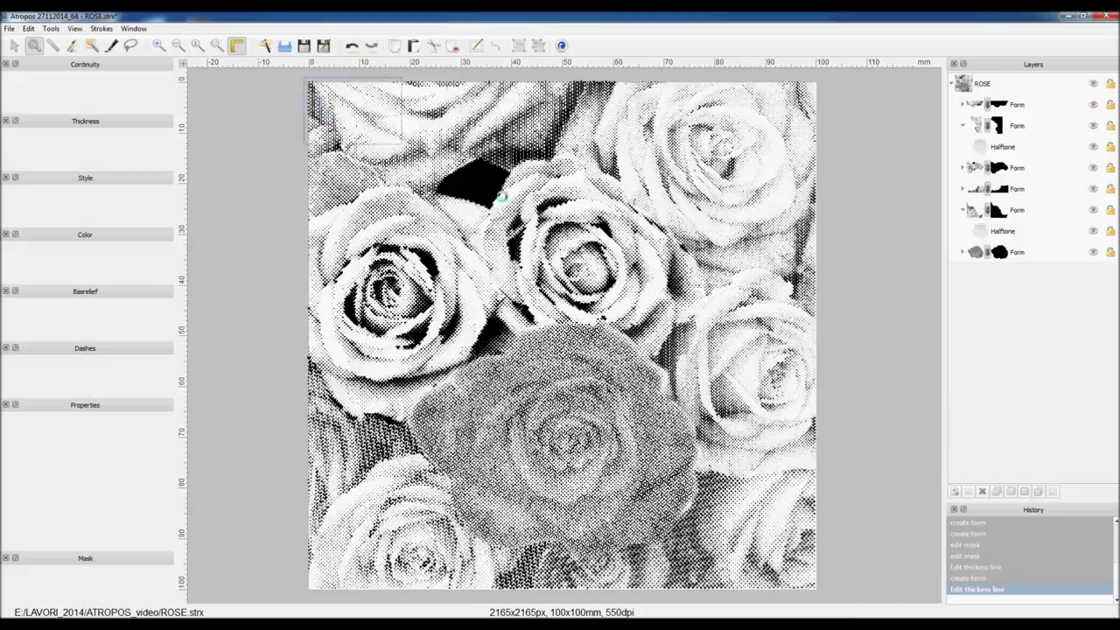
Step: Zoom into the top-left roses and pan across to inspect the lower-right halftones
left_click_drag(305, 79, 592, 293)
left_click_drag(790, 456, 424, 396)
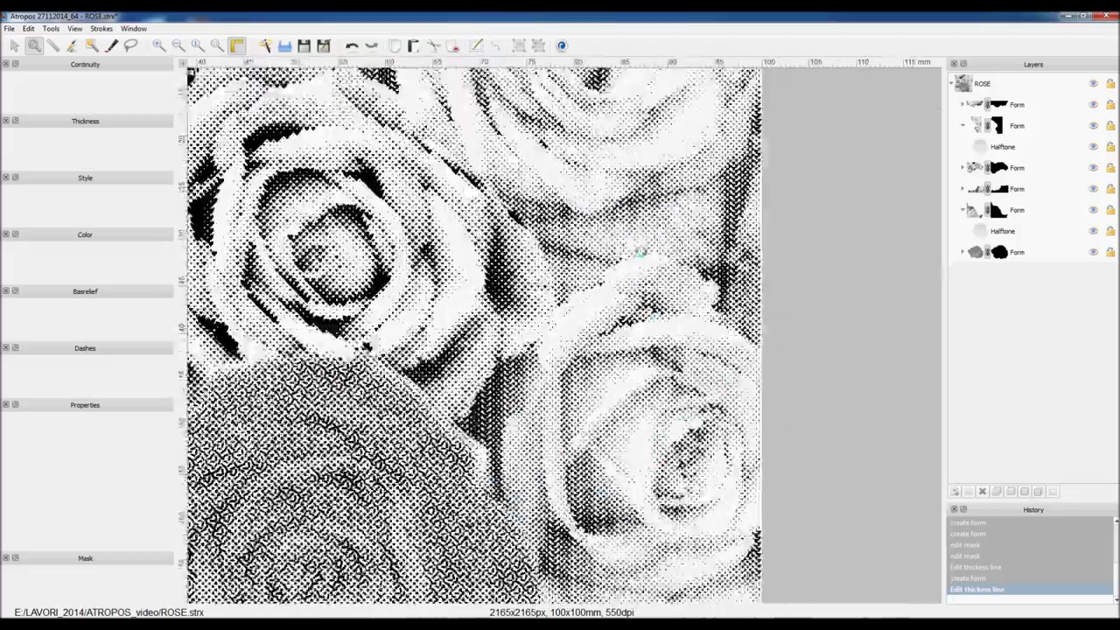
scroll(423, 395, "down", 3)
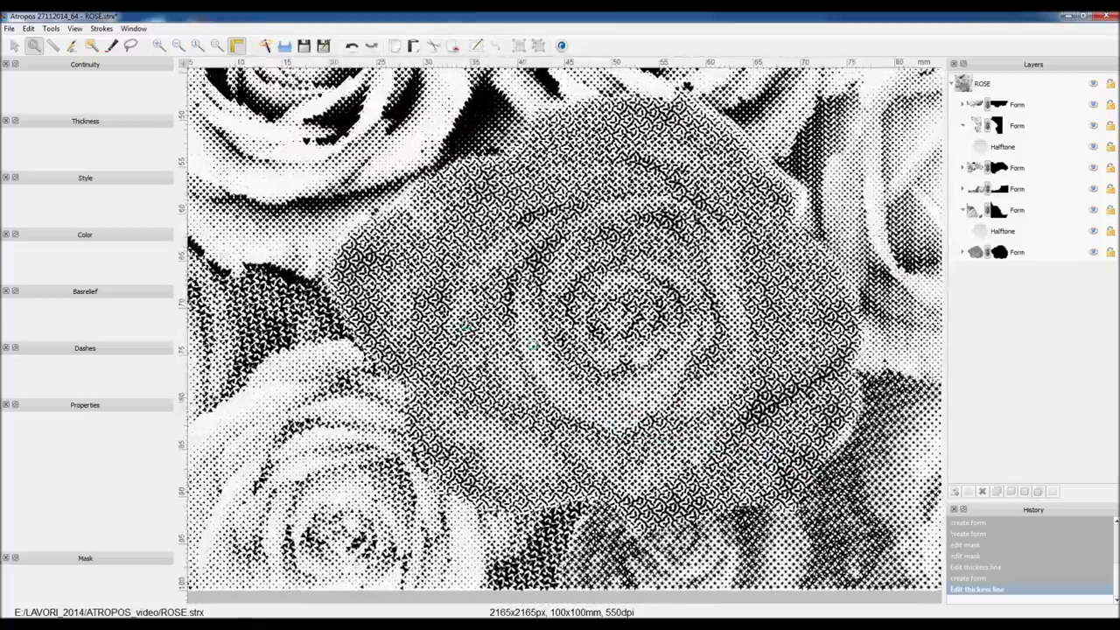